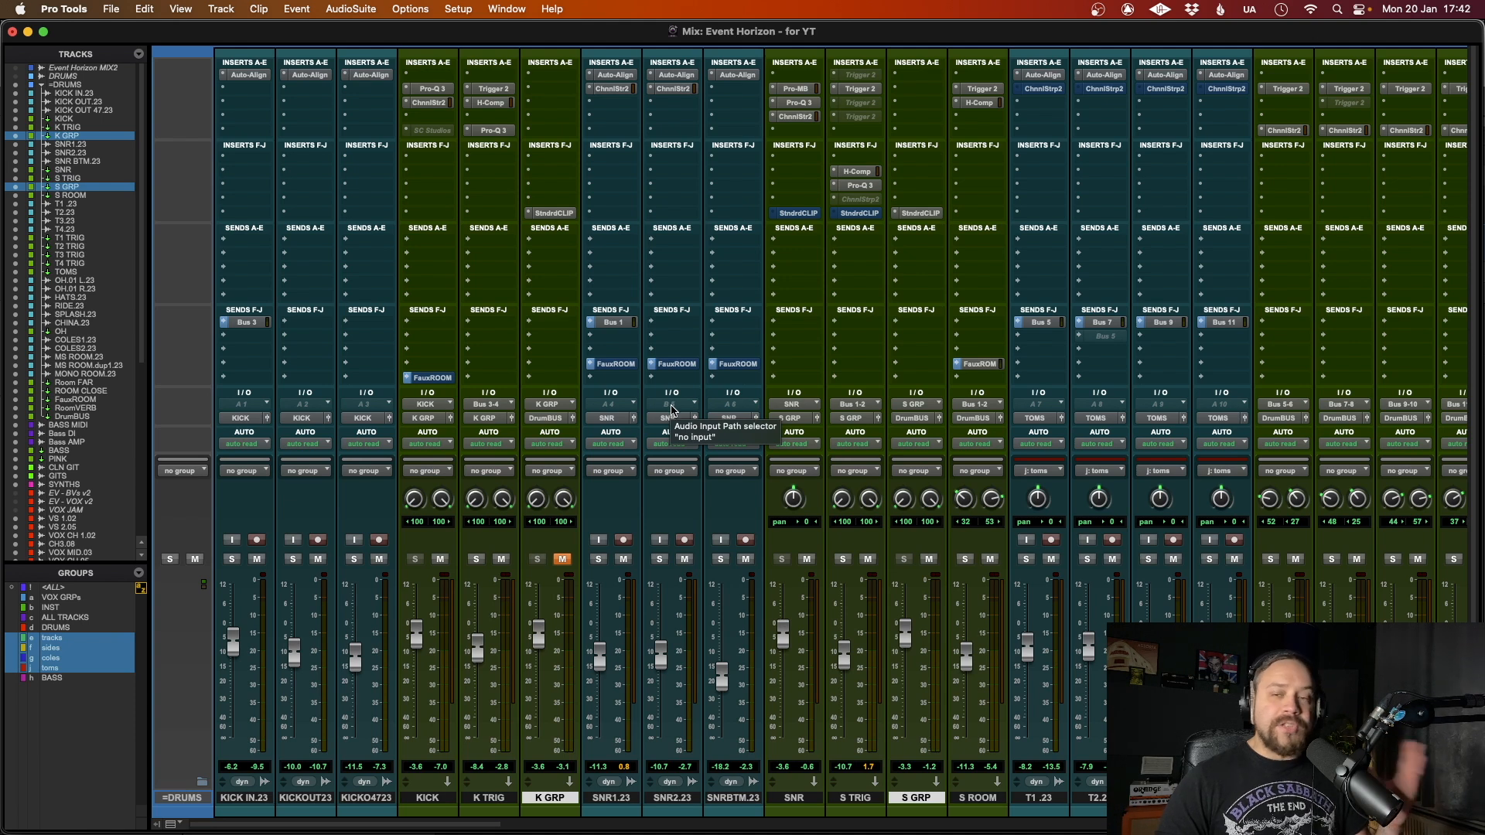
Step: Open the AIR Stereo Width plug-in inserted on the master track and move its window clear of the mixer controls
{"action": "scroll", "coordinate": [673, 410], "scroll_direction": "right", "scroll_amount": 1}
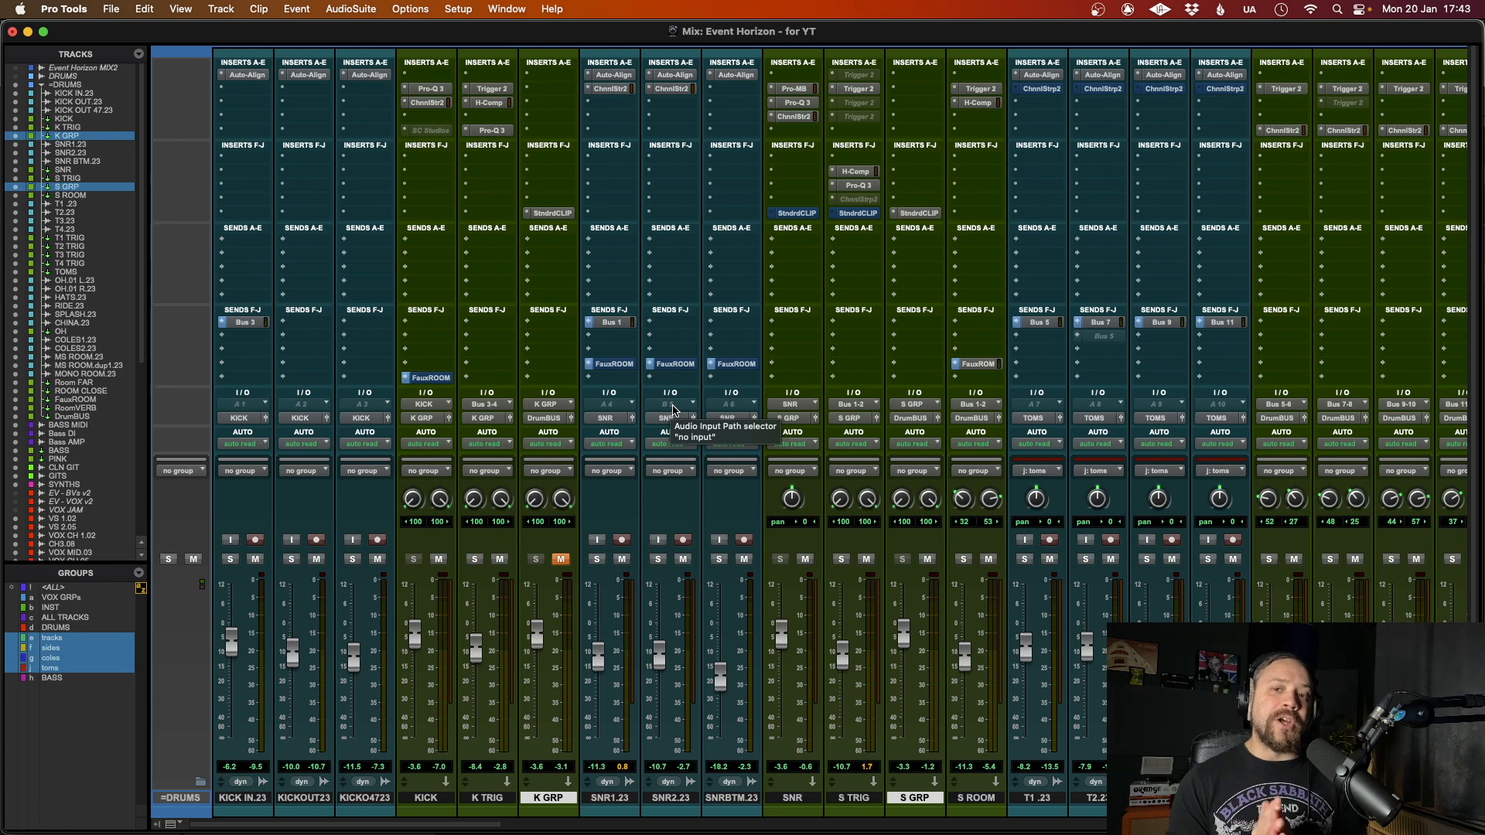
{"action": "scroll", "coordinate": [673, 410], "scroll_direction": "right", "scroll_amount": 15}
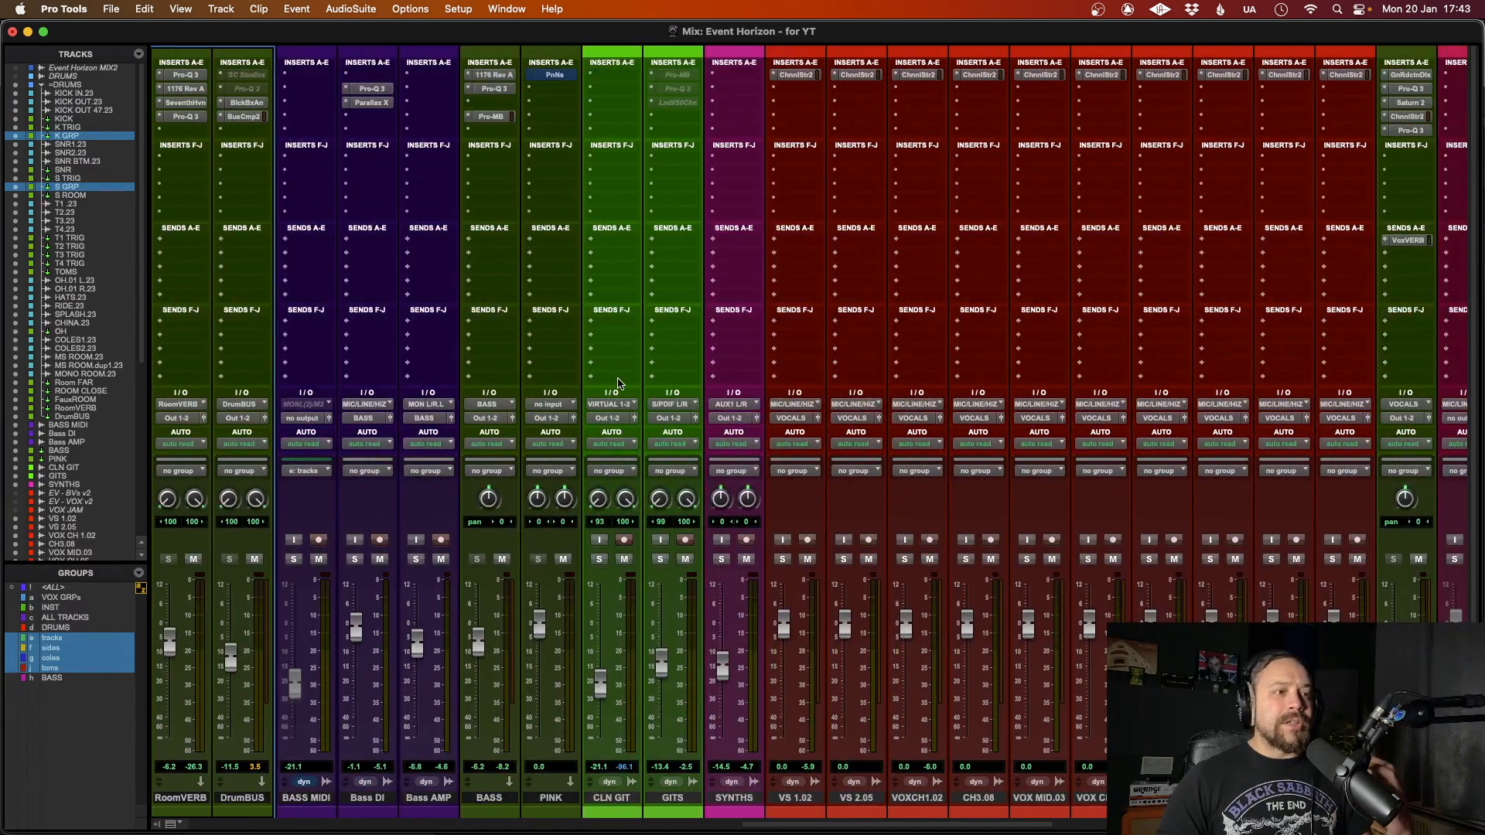
{"action": "scroll", "coordinate": [618, 383], "scroll_direction": "right", "scroll_amount": 5}
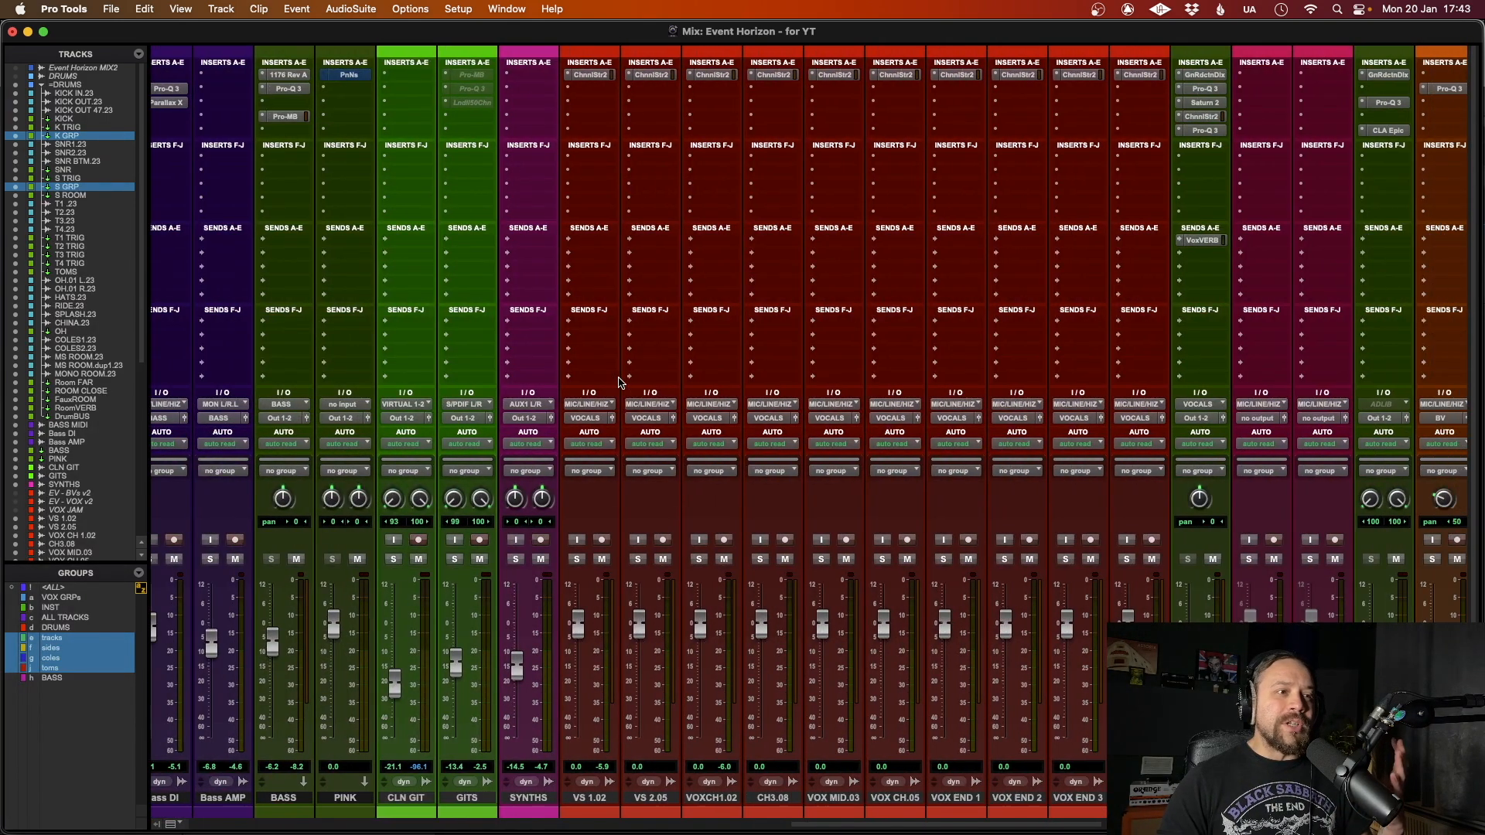
{"action": "scroll", "coordinate": [618, 382], "scroll_direction": "right", "scroll_amount": 1}
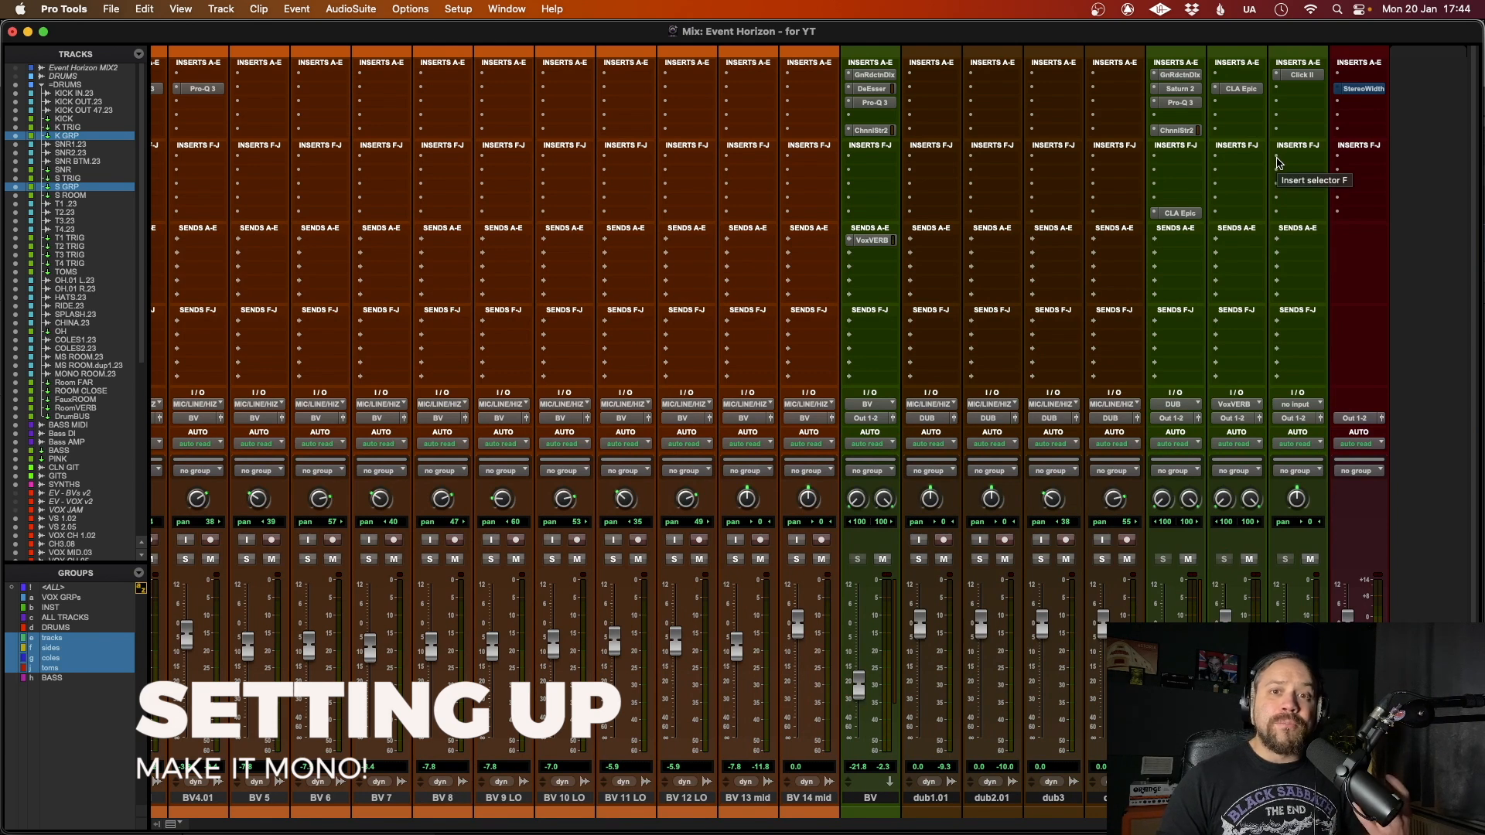
{"action": "left_click", "coordinate": [1365, 90]}
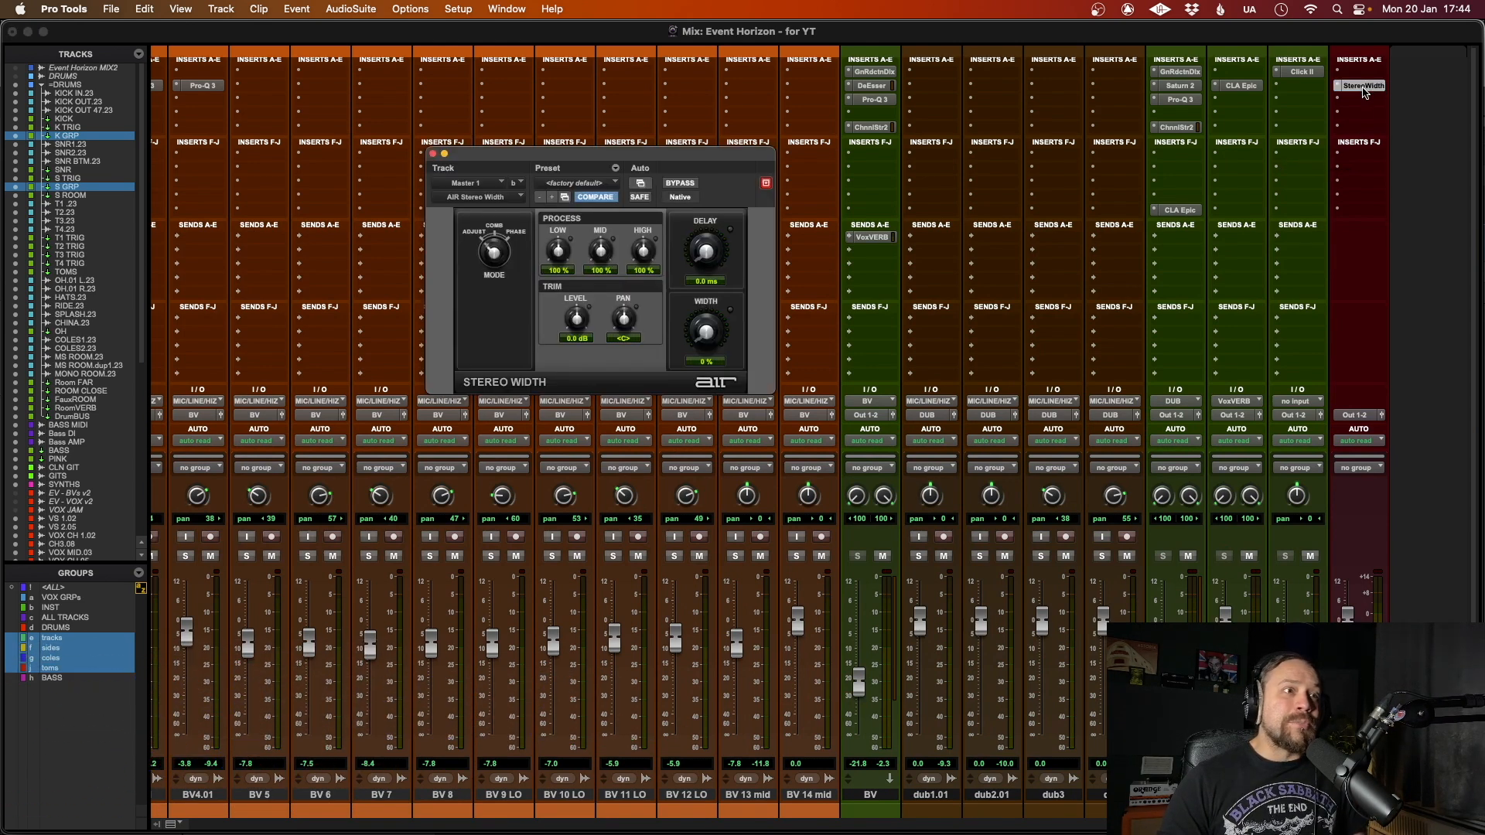
{"action": "left_click_drag", "start_coordinate": [667, 153], "coordinate": [668, 118]}
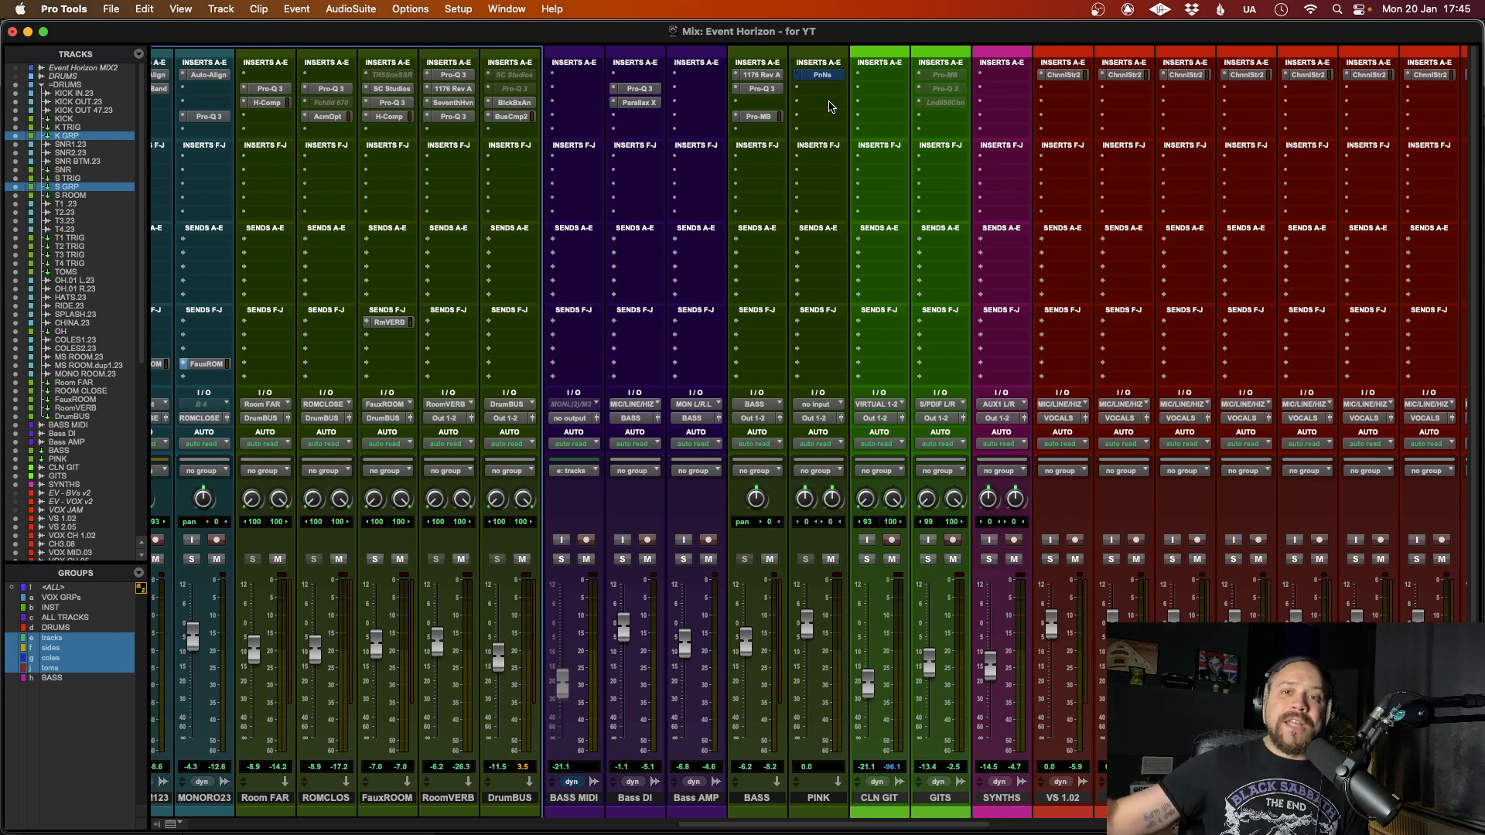
Step: Open the PinkNoise generator on the PINK track and reposition its window and the master track's VUMT meter window
{"action": "left_click", "coordinate": [821, 75]}
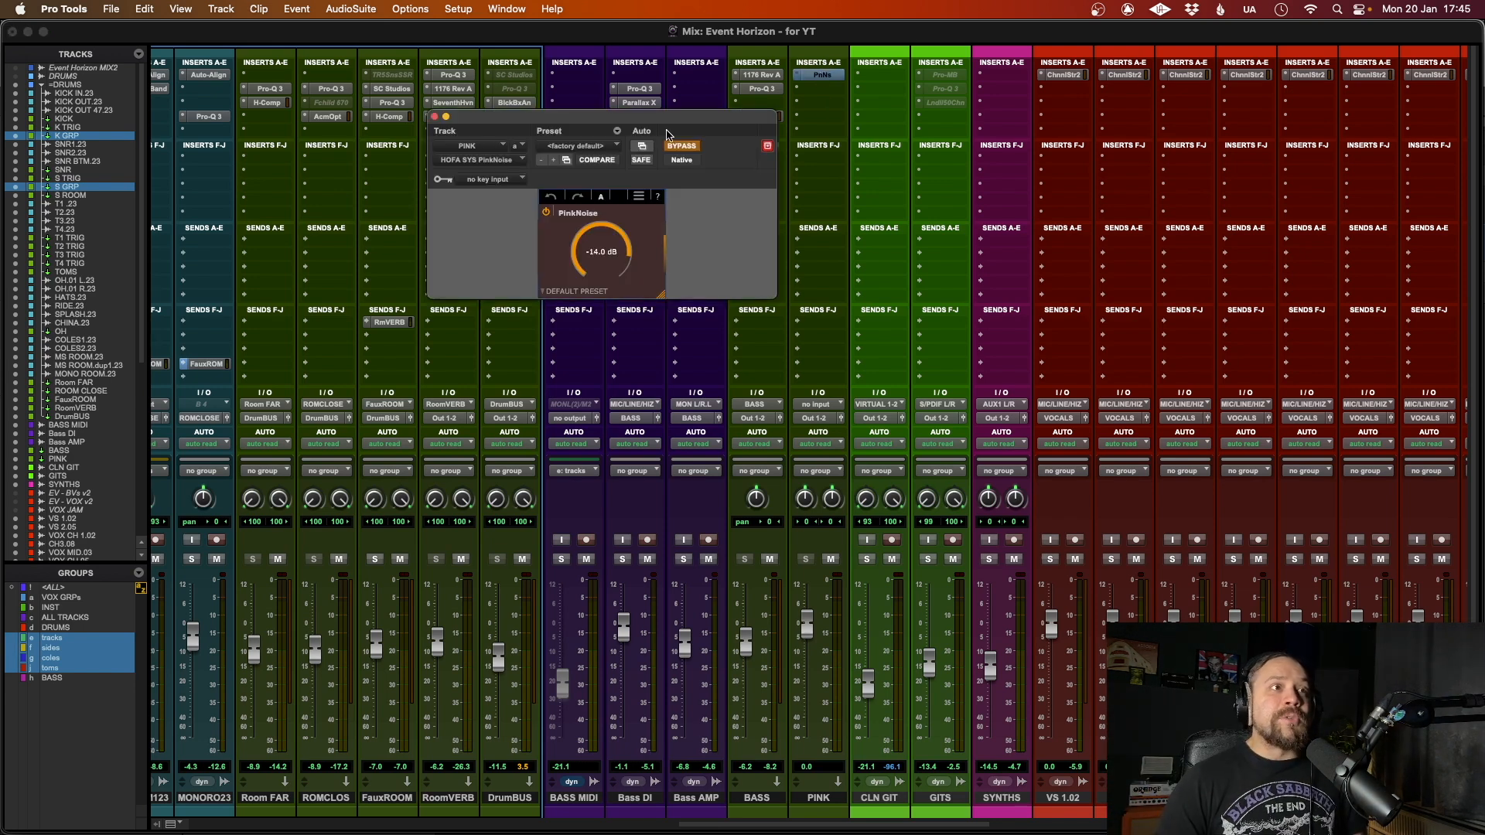
{"action": "left_click_drag", "start_coordinate": [686, 124], "coordinate": [704, 125]}
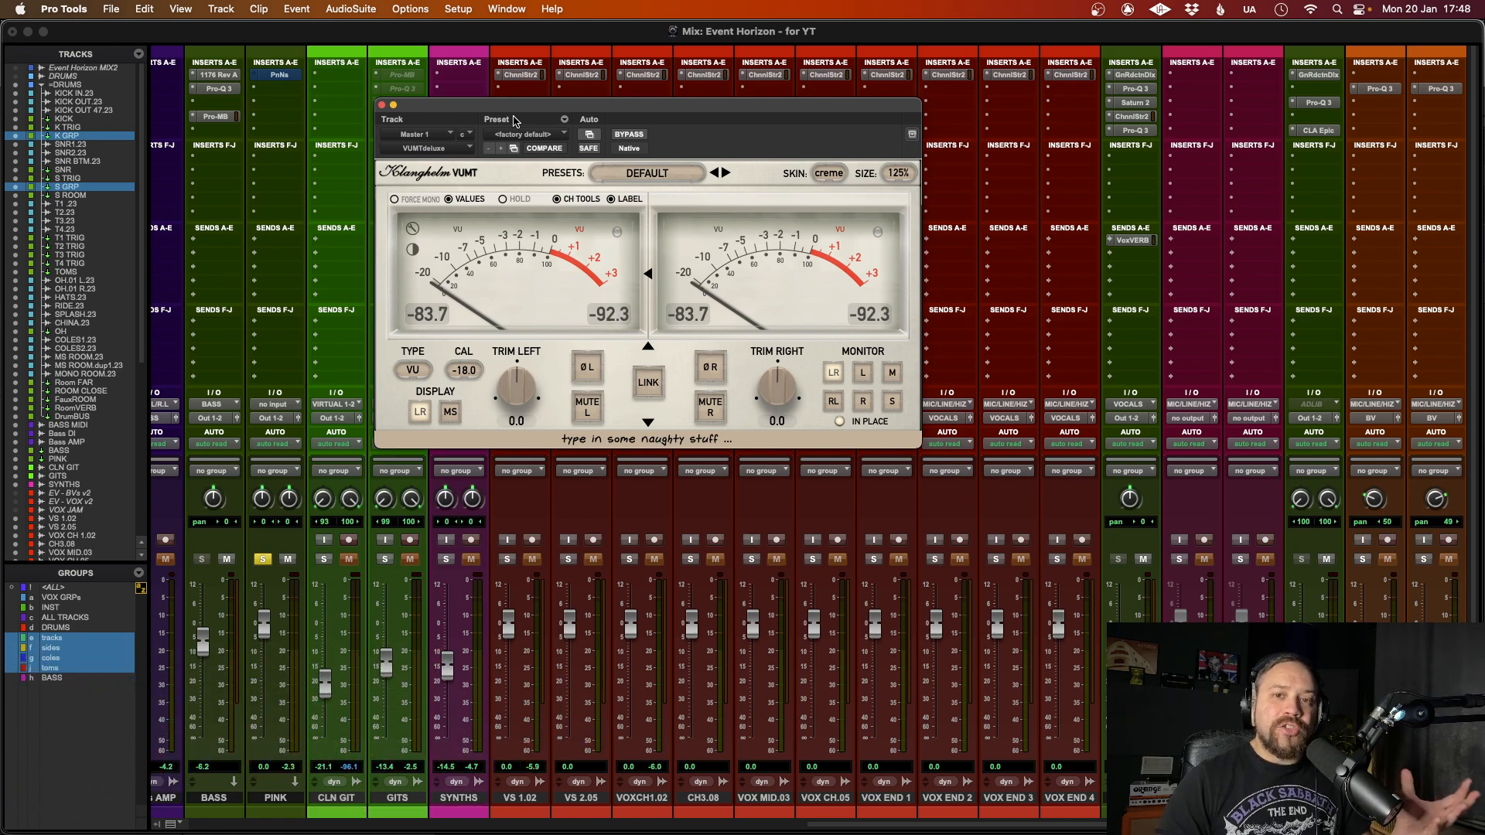
{"action": "left_click_drag", "start_coordinate": [549, 110], "coordinate": [532, 96]}
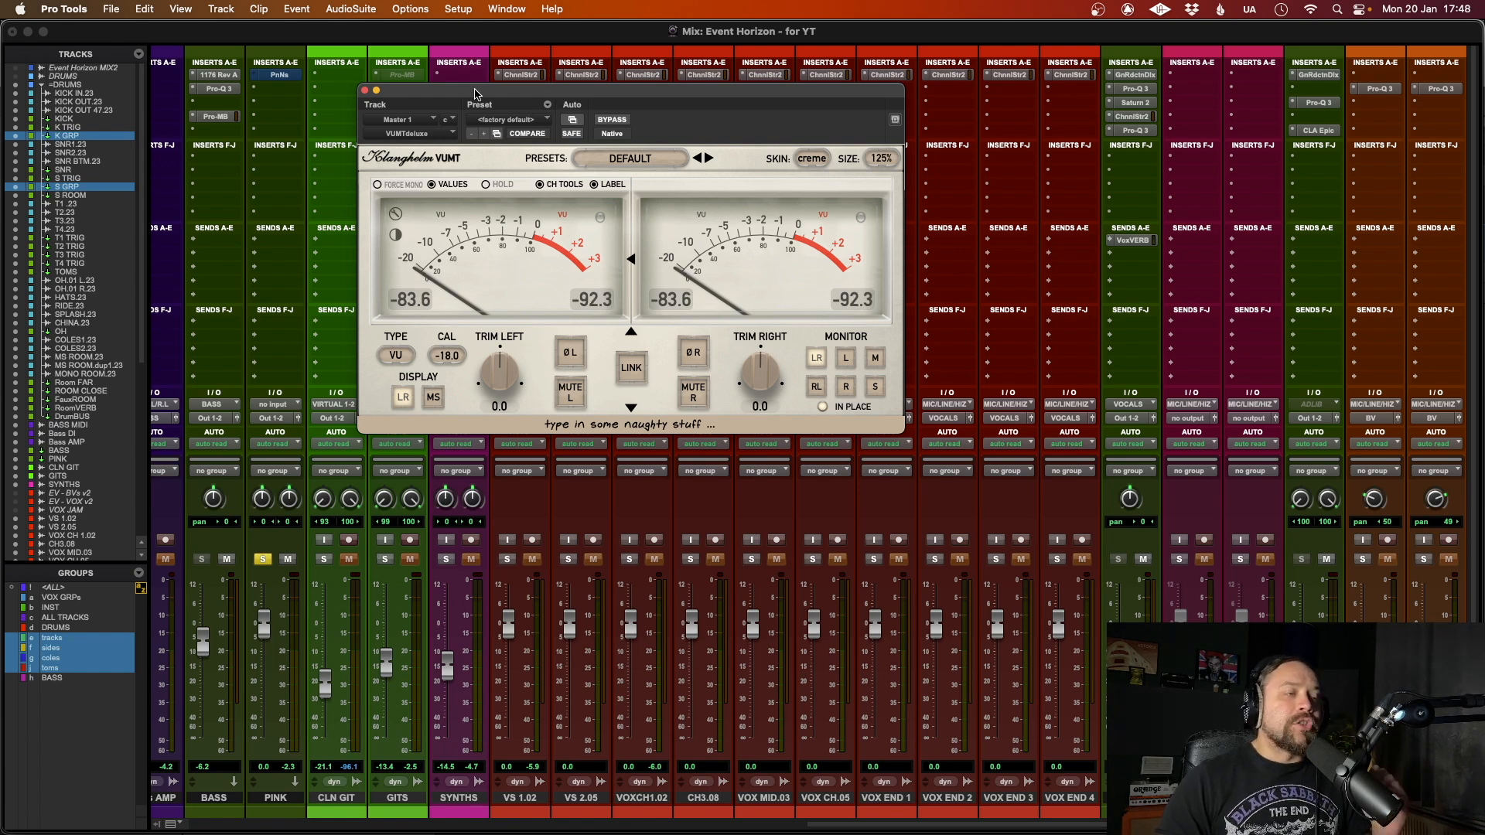
{"action": "left_click_drag", "start_coordinate": [478, 96], "coordinate": [512, 83]}
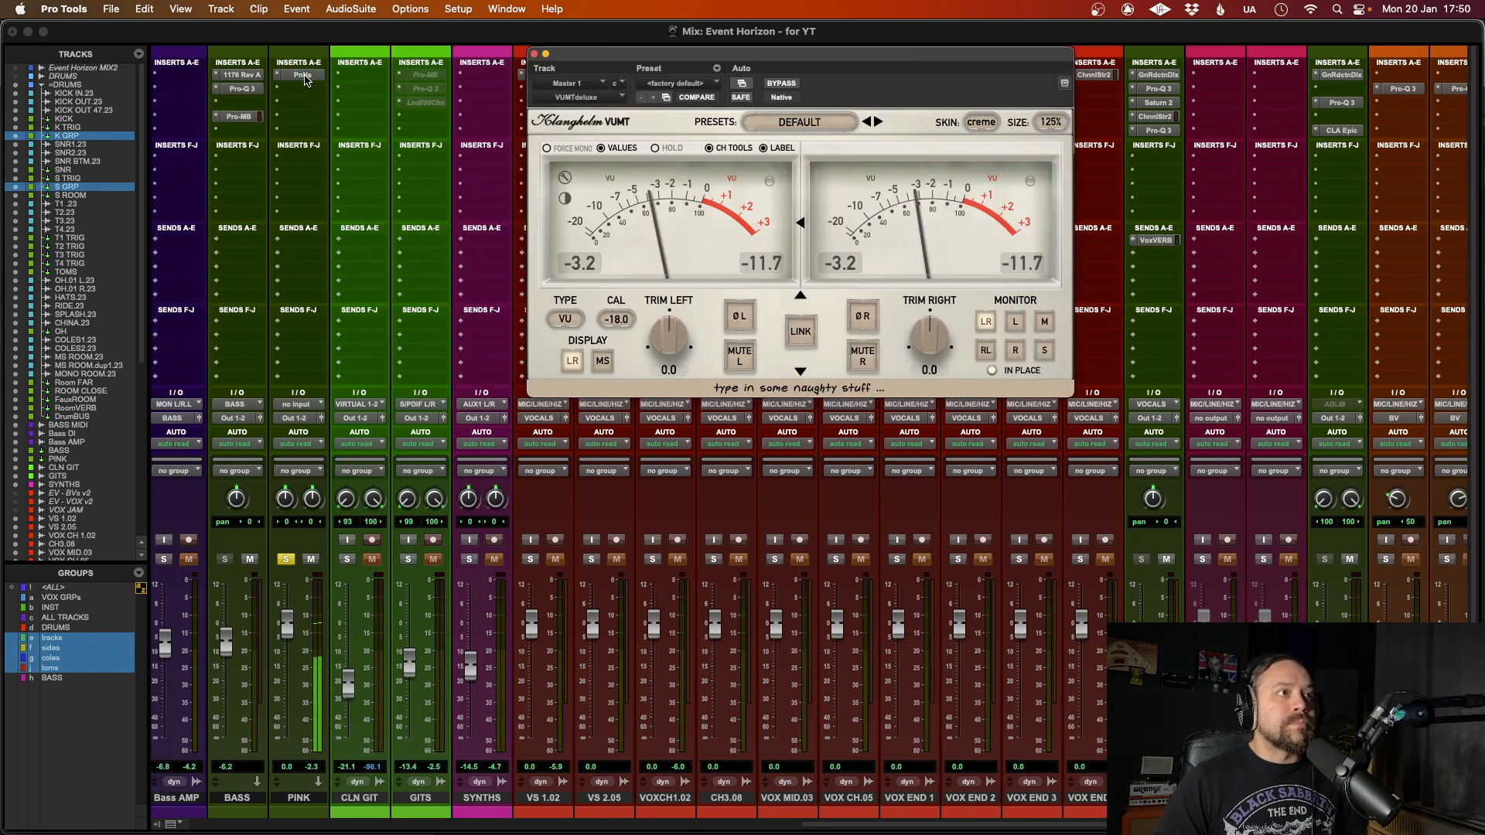
Step: Adjust the PinkNoise output level on the PINK track against the master's VU meter
{"action": "left_click", "coordinate": [304, 76]}
{"action": "left_click_drag", "start_coordinate": [219, 39], "coordinate": [276, 40]}
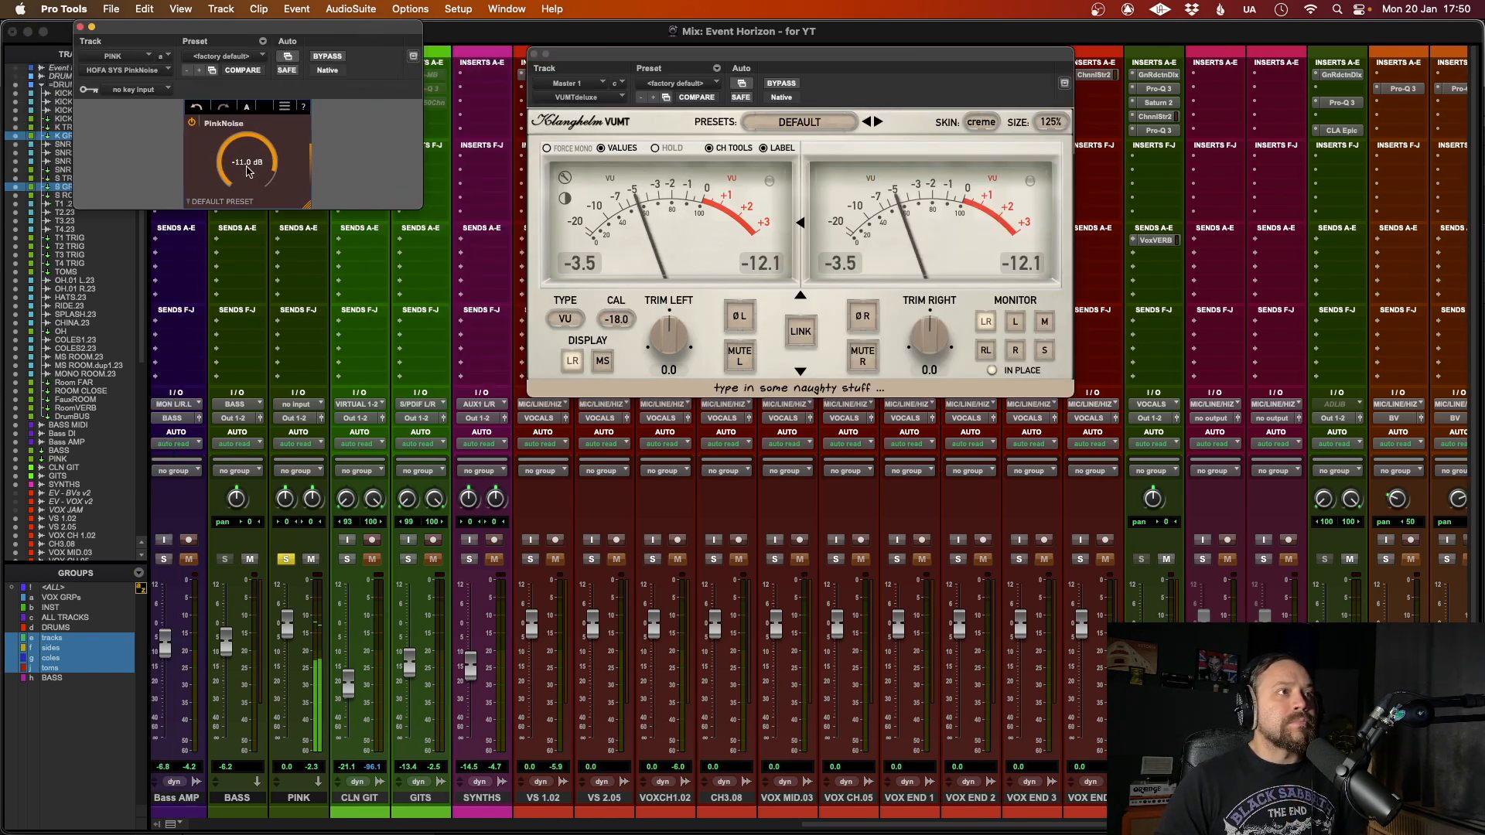
{"action": "scroll", "coordinate": [243, 163], "scroll_direction": "up", "scroll_amount": 5}
{"action": "scroll", "coordinate": [243, 164], "scroll_direction": "down", "scroll_amount": 5}
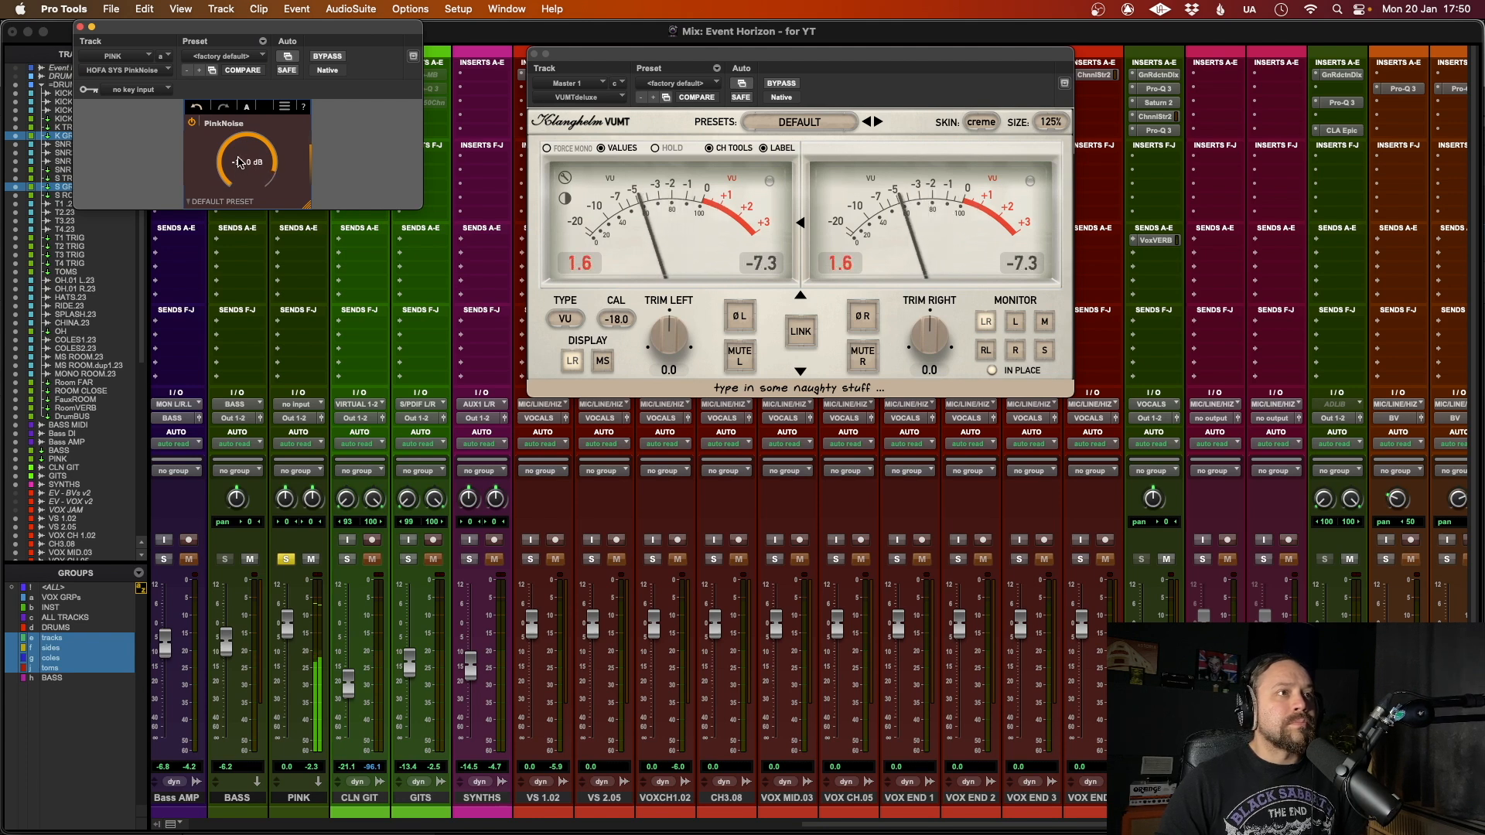
{"action": "scroll", "coordinate": [243, 163], "scroll_direction": "down", "scroll_amount": 1}
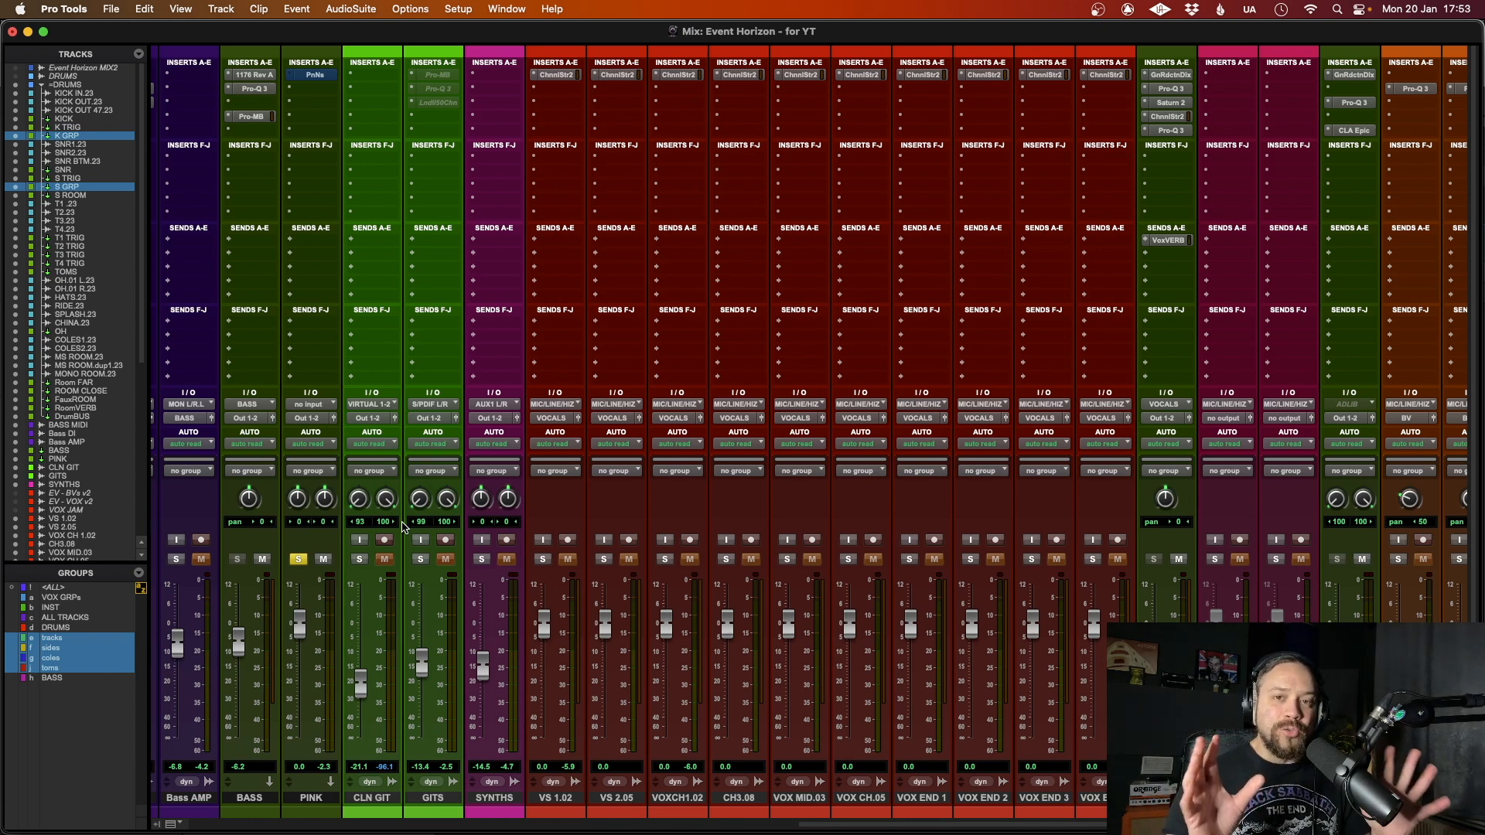
Step: Play the song with K TRIG soloed, raise the K GRP fader to -4.6 dB, and mute K GRP
{"action": "scroll", "coordinate": [1020, 619], "scroll_direction": "left", "scroll_amount": 10}
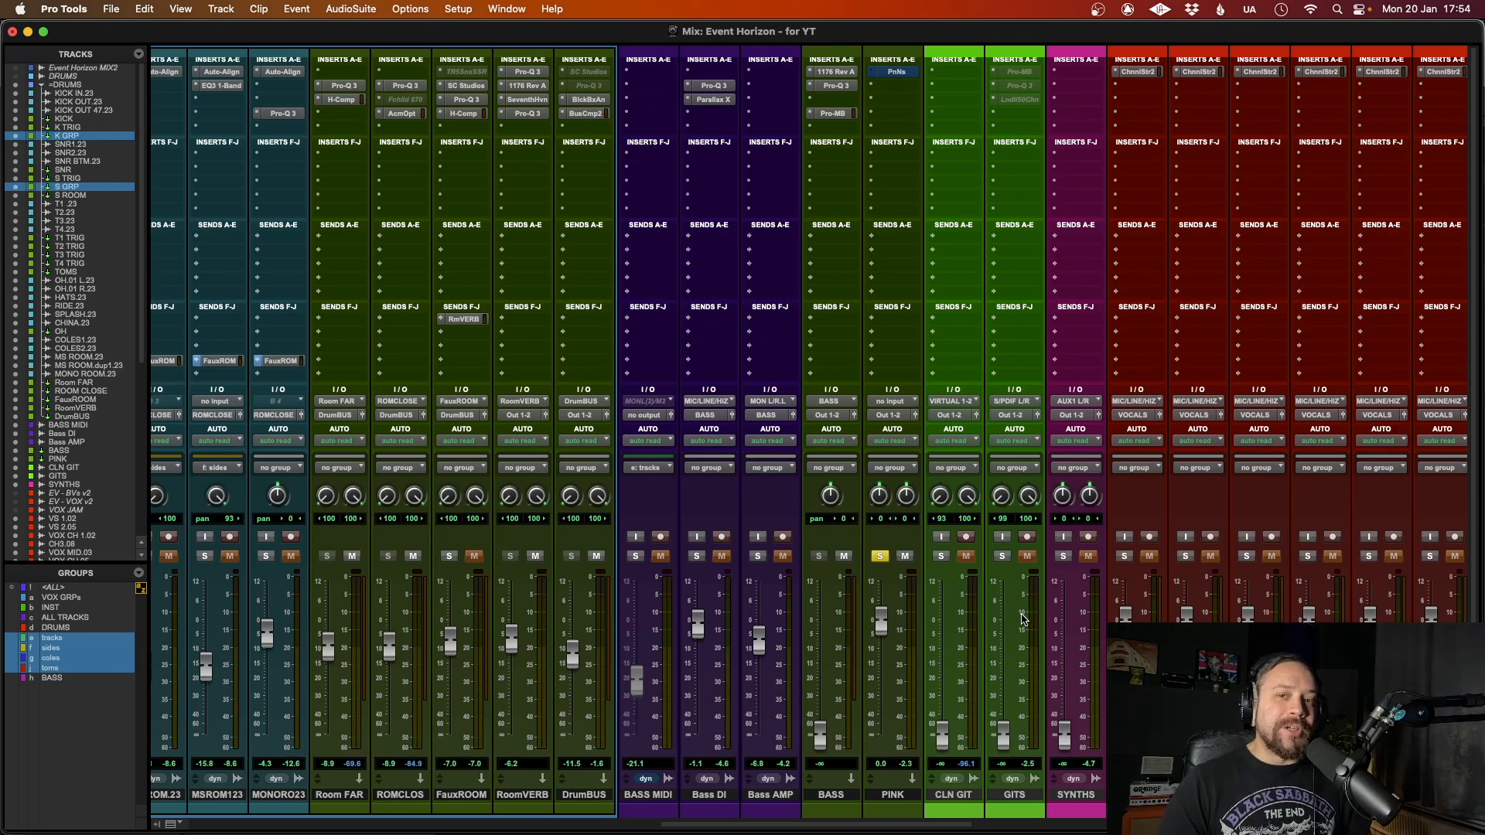
{"action": "scroll", "coordinate": [561, 275], "scroll_direction": "left", "scroll_amount": 20}
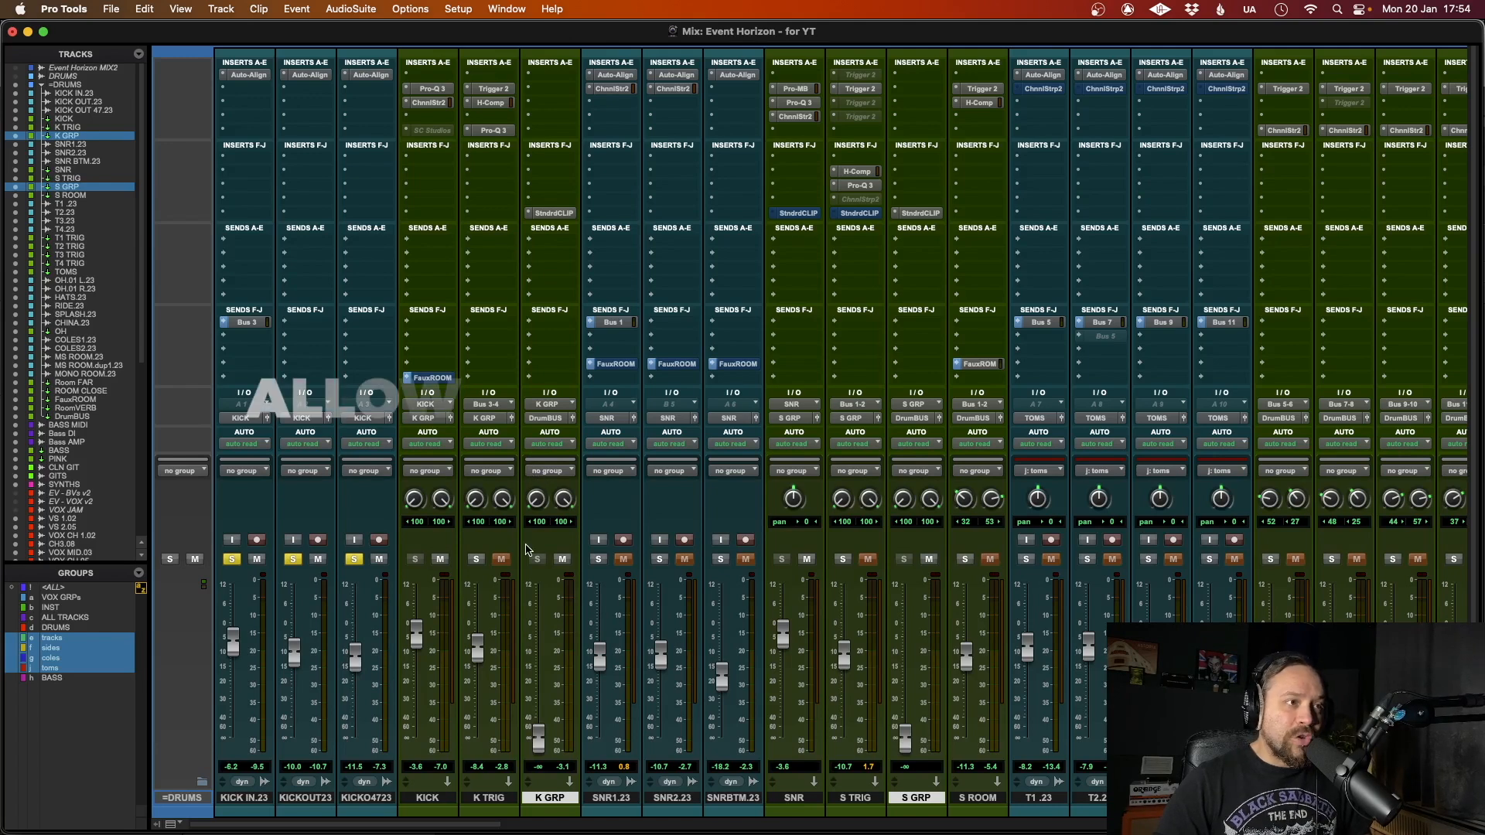
{"action": "key", "text": "space"}
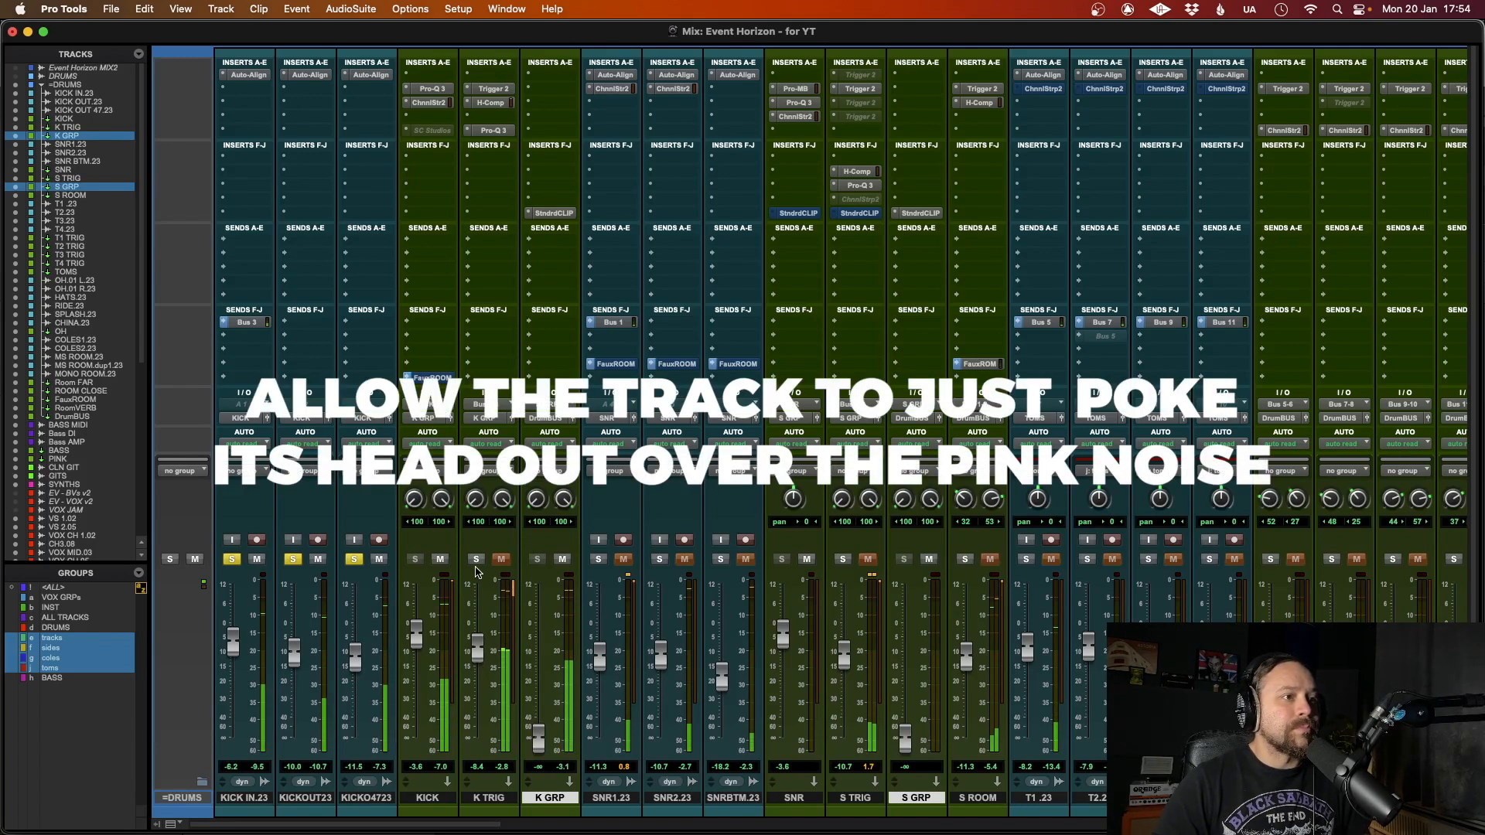
{"action": "left_click_drag", "start_coordinate": [539, 736], "coordinate": [536, 639]}
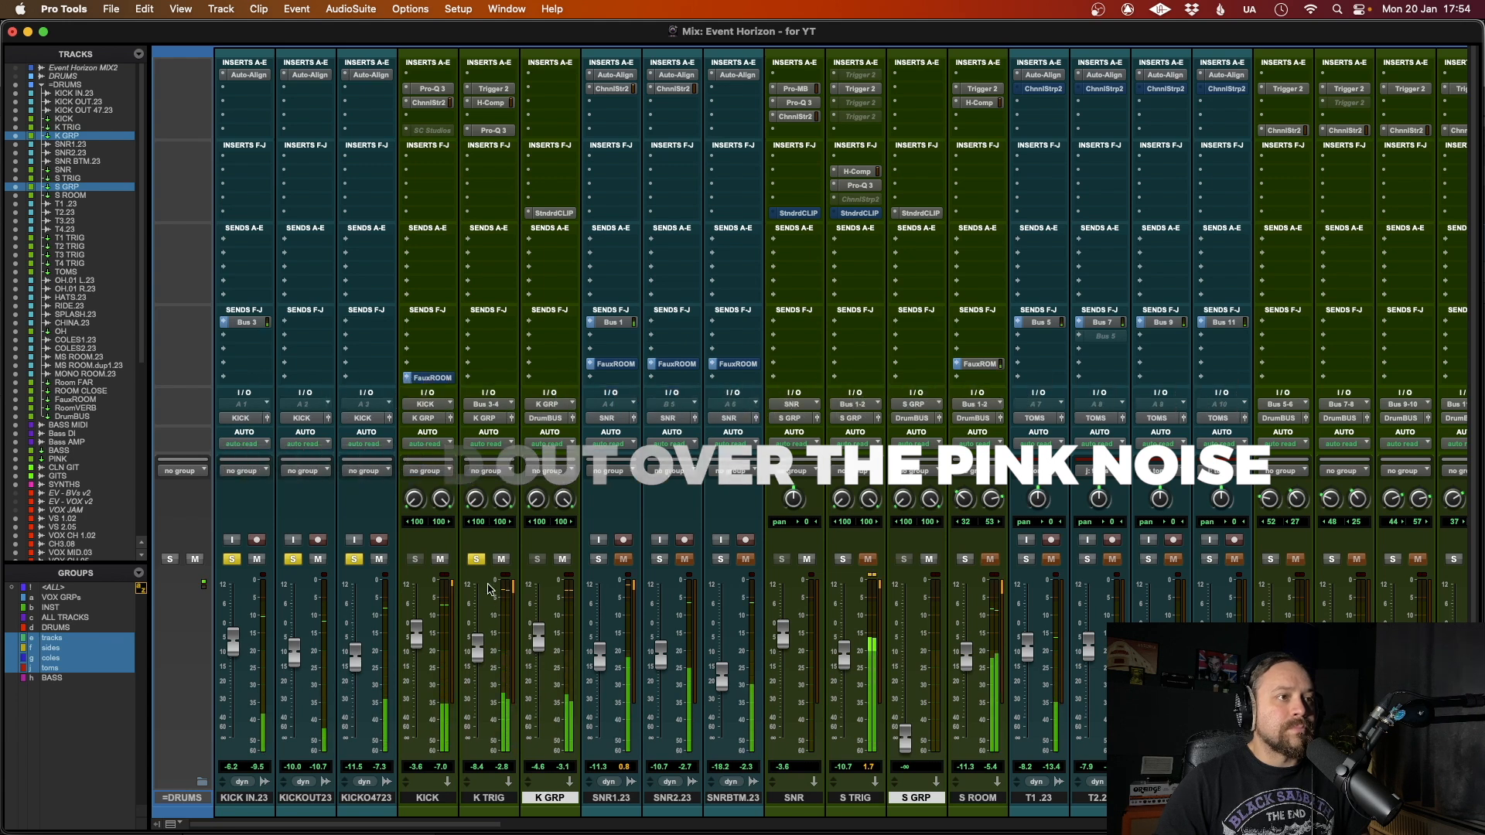
{"action": "left_click", "coordinate": [478, 559]}
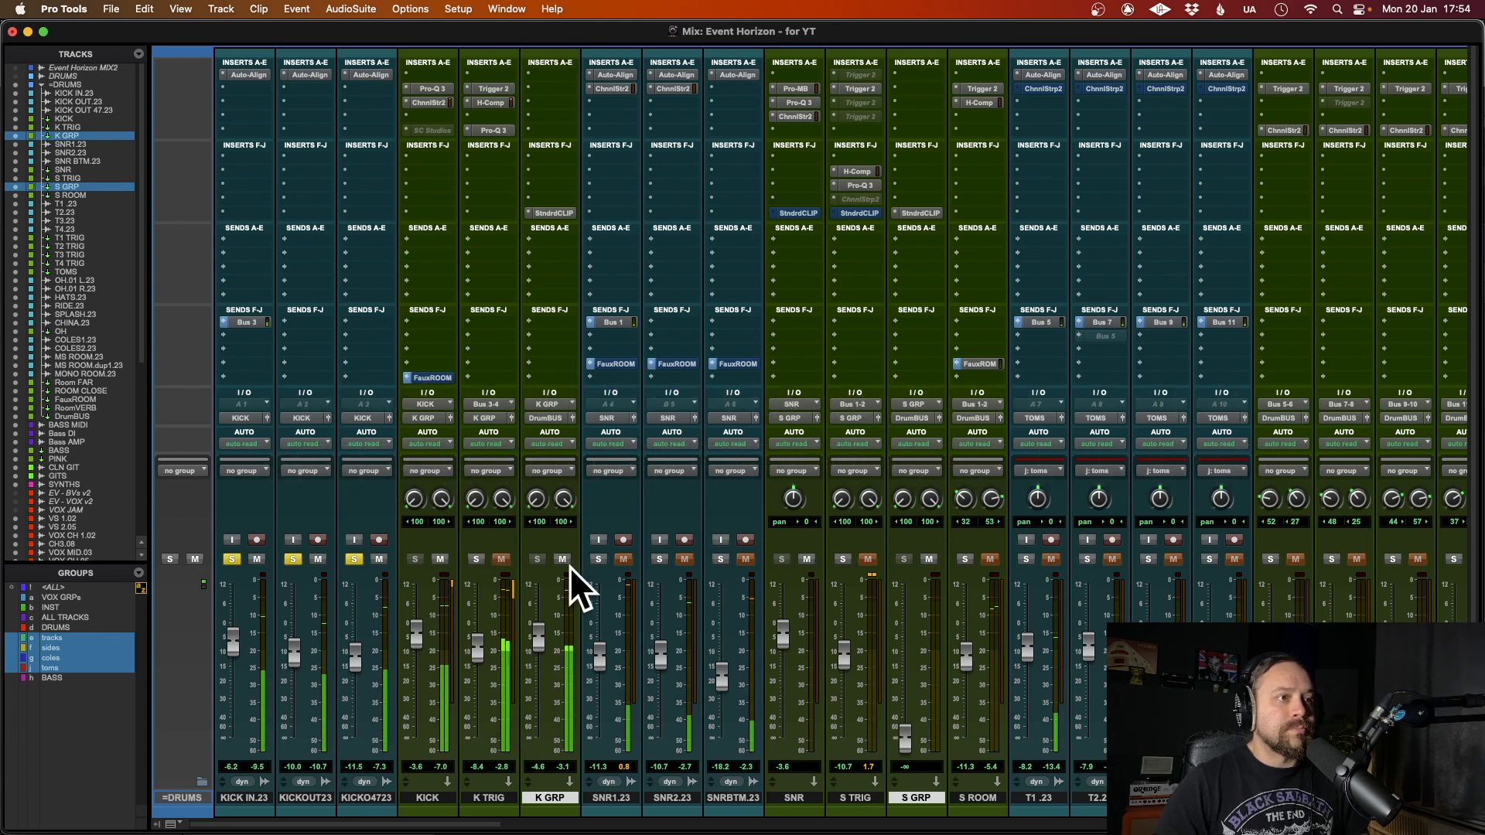
{"action": "left_click", "coordinate": [477, 559]}
Step: Solo S TRIG, raise the S GRP fader to -6.2 dB, and mute S GRP
{"action": "scroll", "coordinate": [685, 587], "scroll_direction": "right", "scroll_amount": 3}
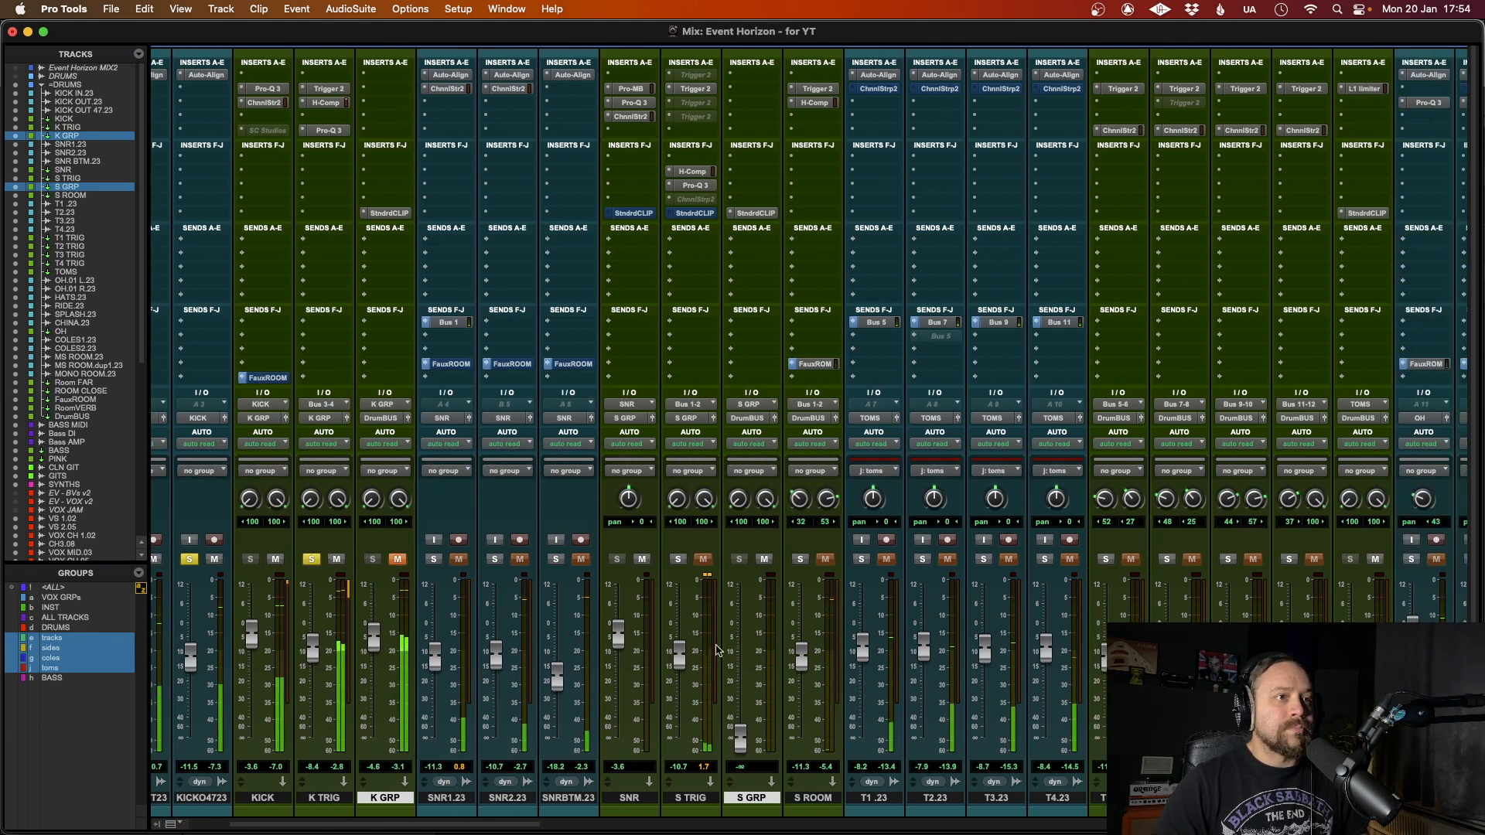
{"action": "left_click", "coordinate": [677, 559]}
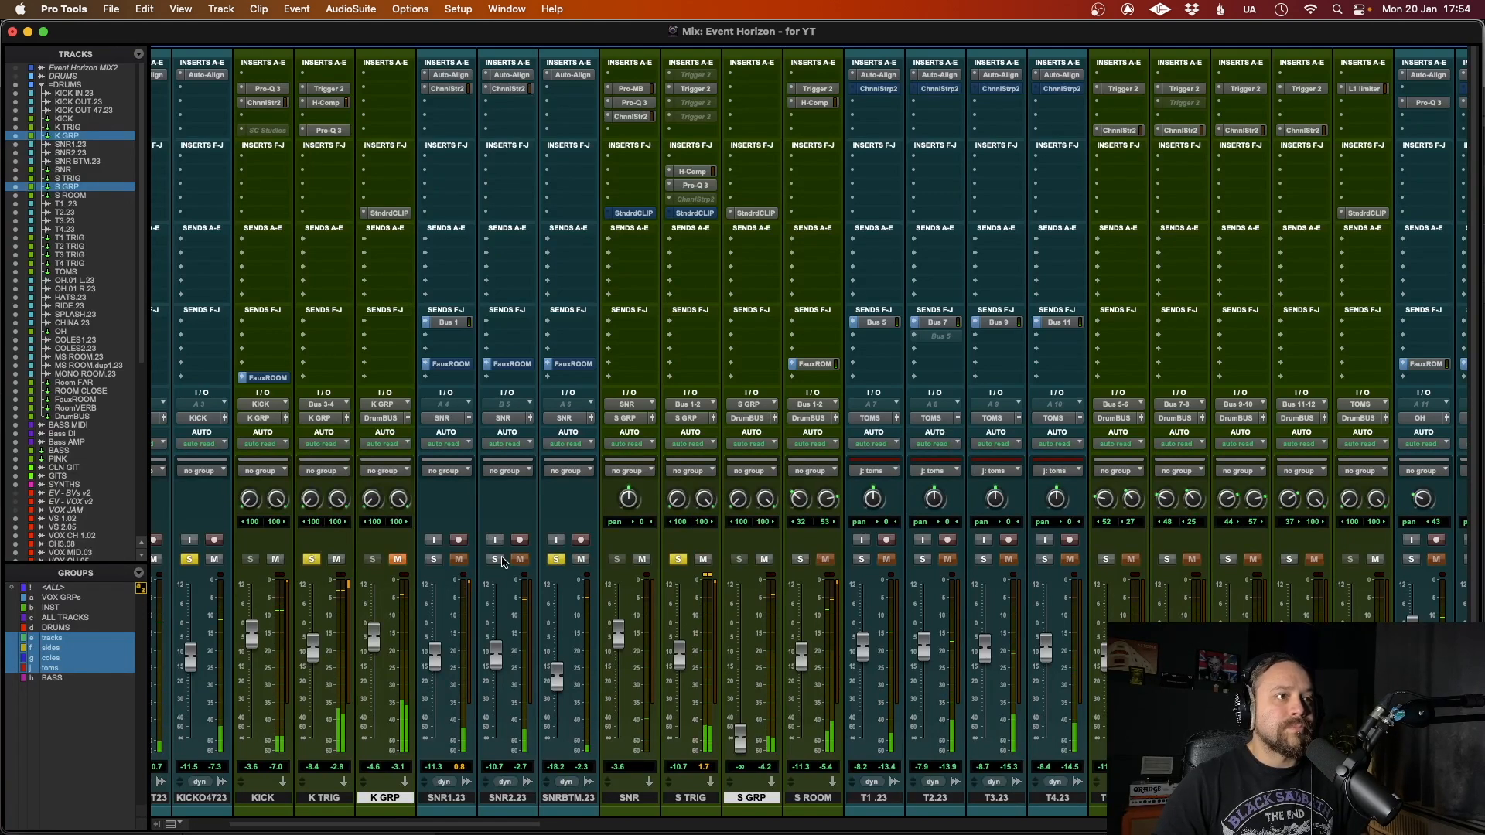
{"action": "left_click_drag", "start_coordinate": [741, 735], "coordinate": [739, 641]}
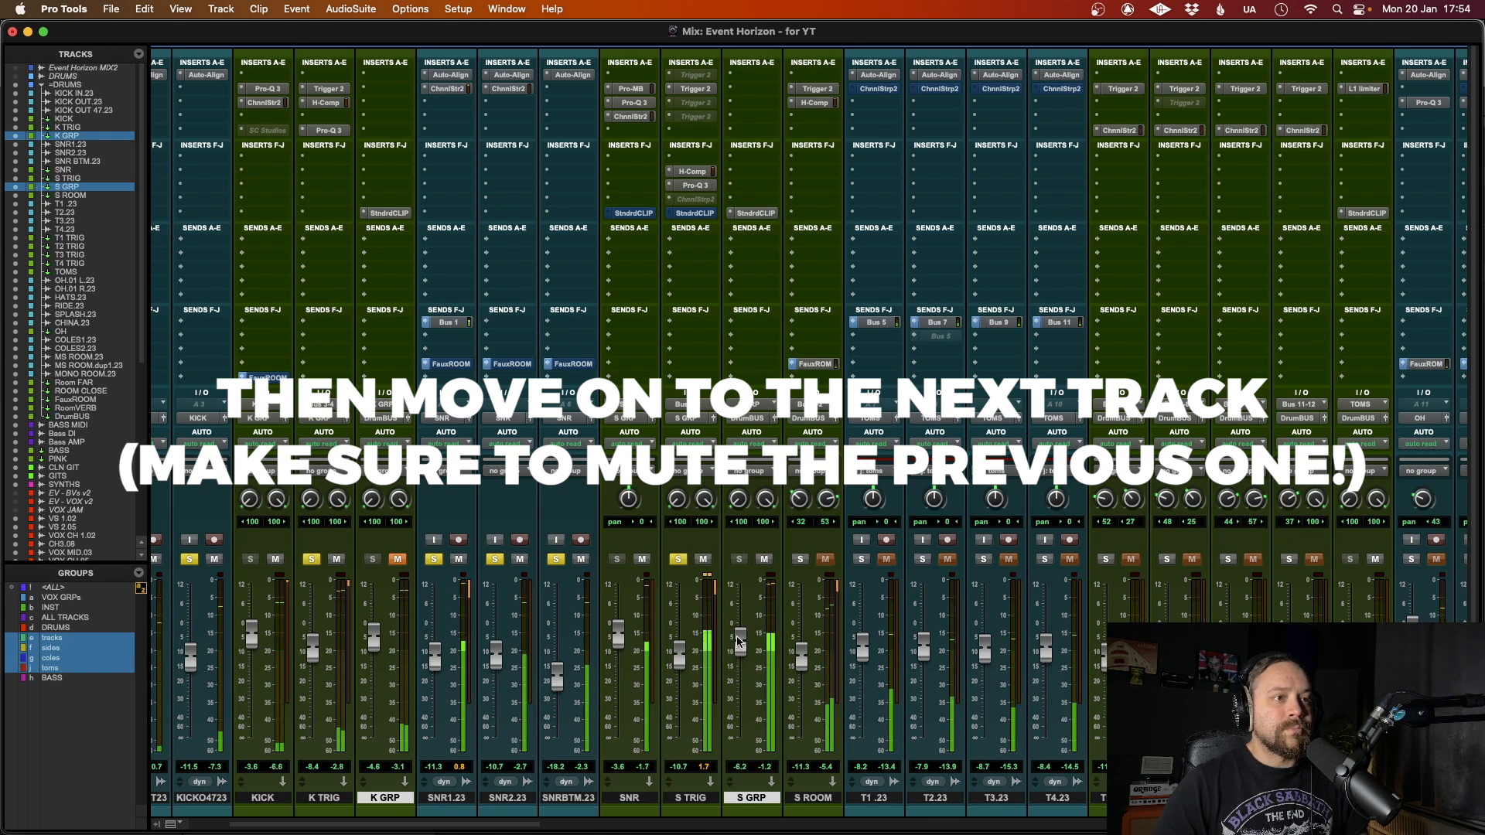
{"action": "left_click", "coordinate": [764, 559]}
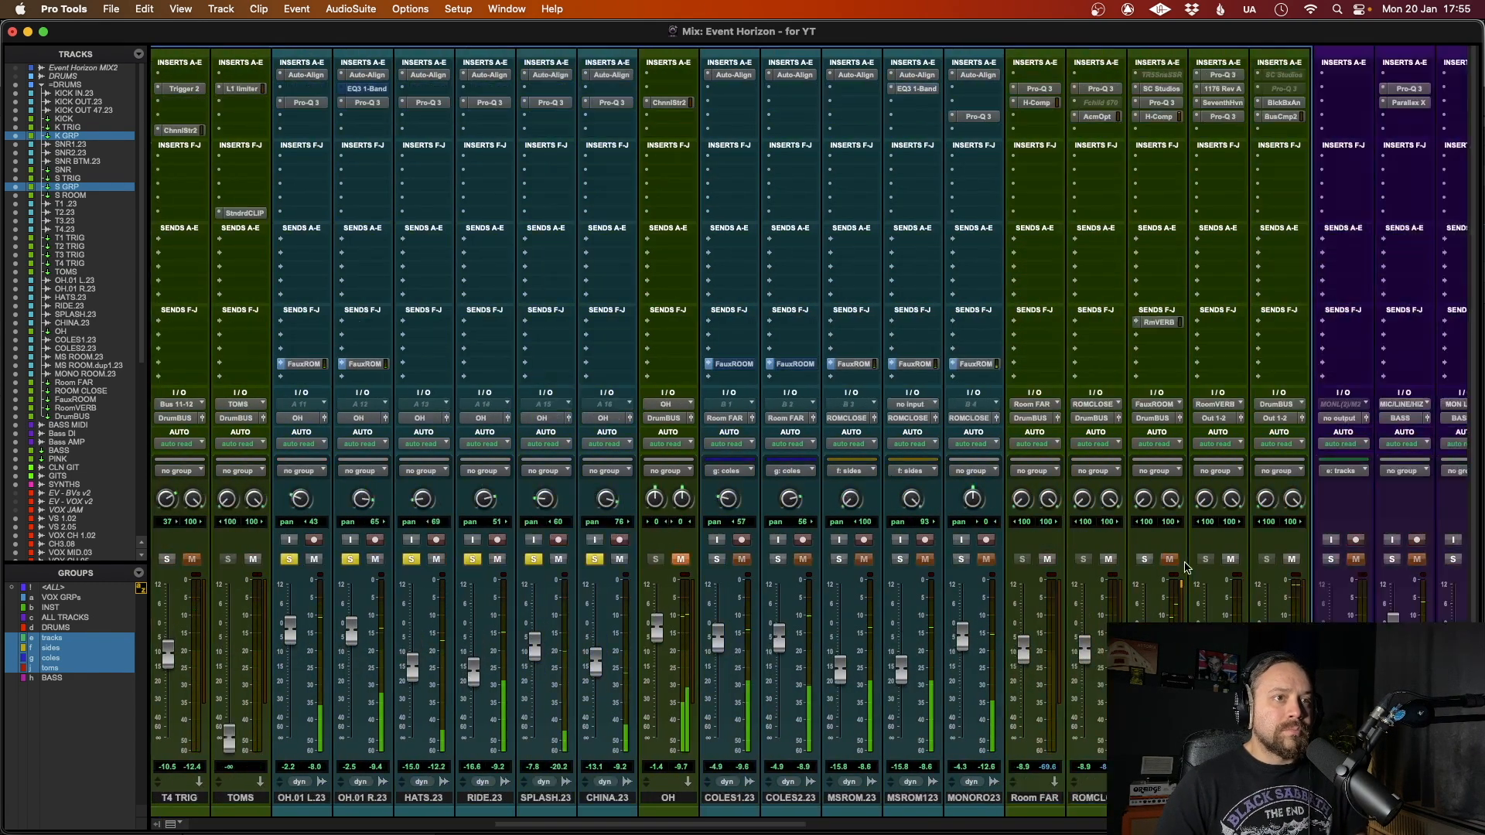
Step: Mute the SYNTHS track before balancing the vocal tracks against the pink noise
{"action": "scroll", "coordinate": [1188, 567], "scroll_direction": "right", "scroll_amount": 10}
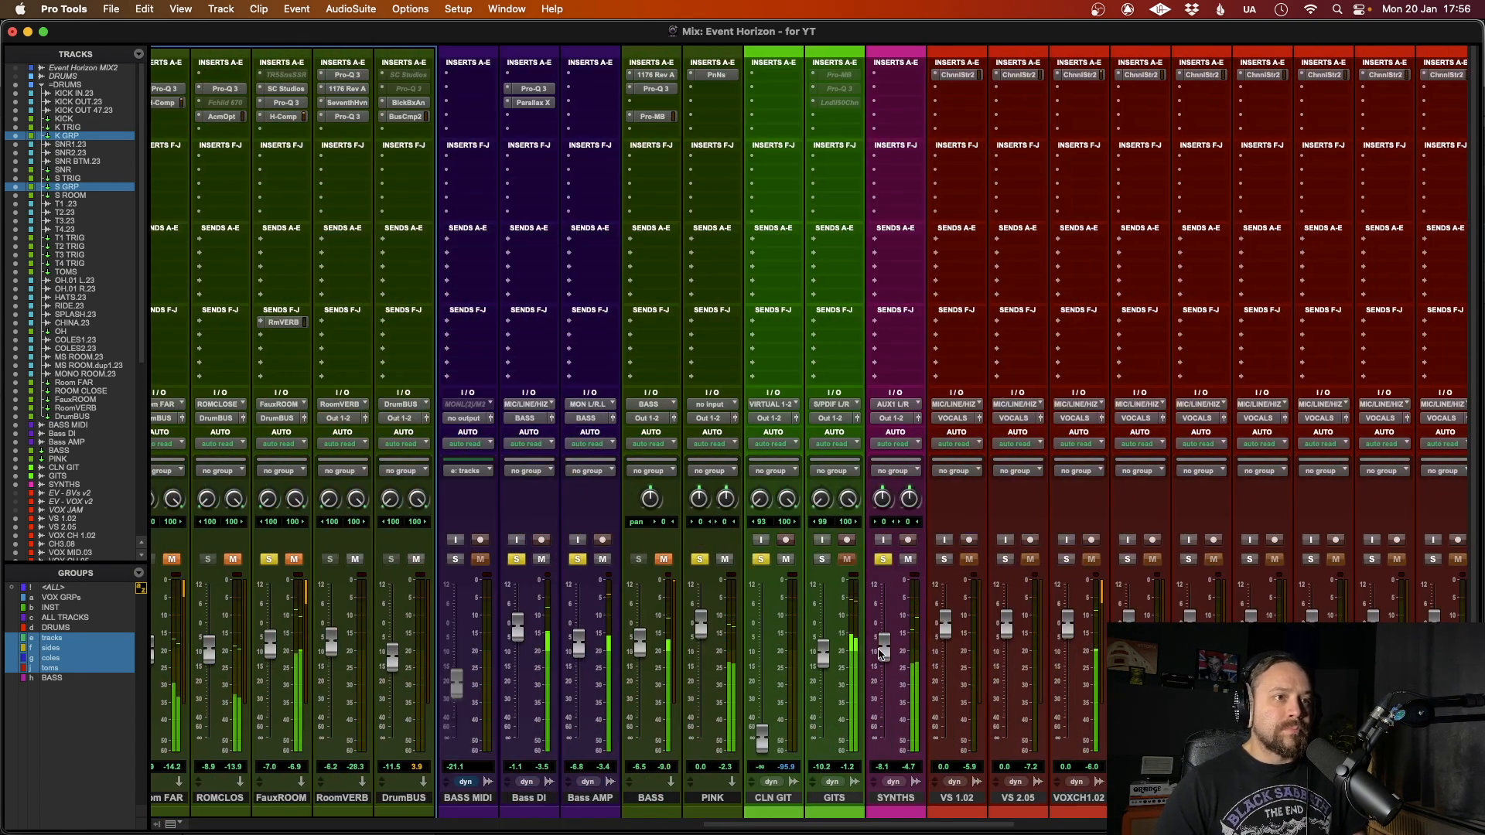
{"action": "scroll", "coordinate": [878, 654], "scroll_direction": "right", "scroll_amount": 15}
{"action": "left_click", "coordinate": [1085, 560]}
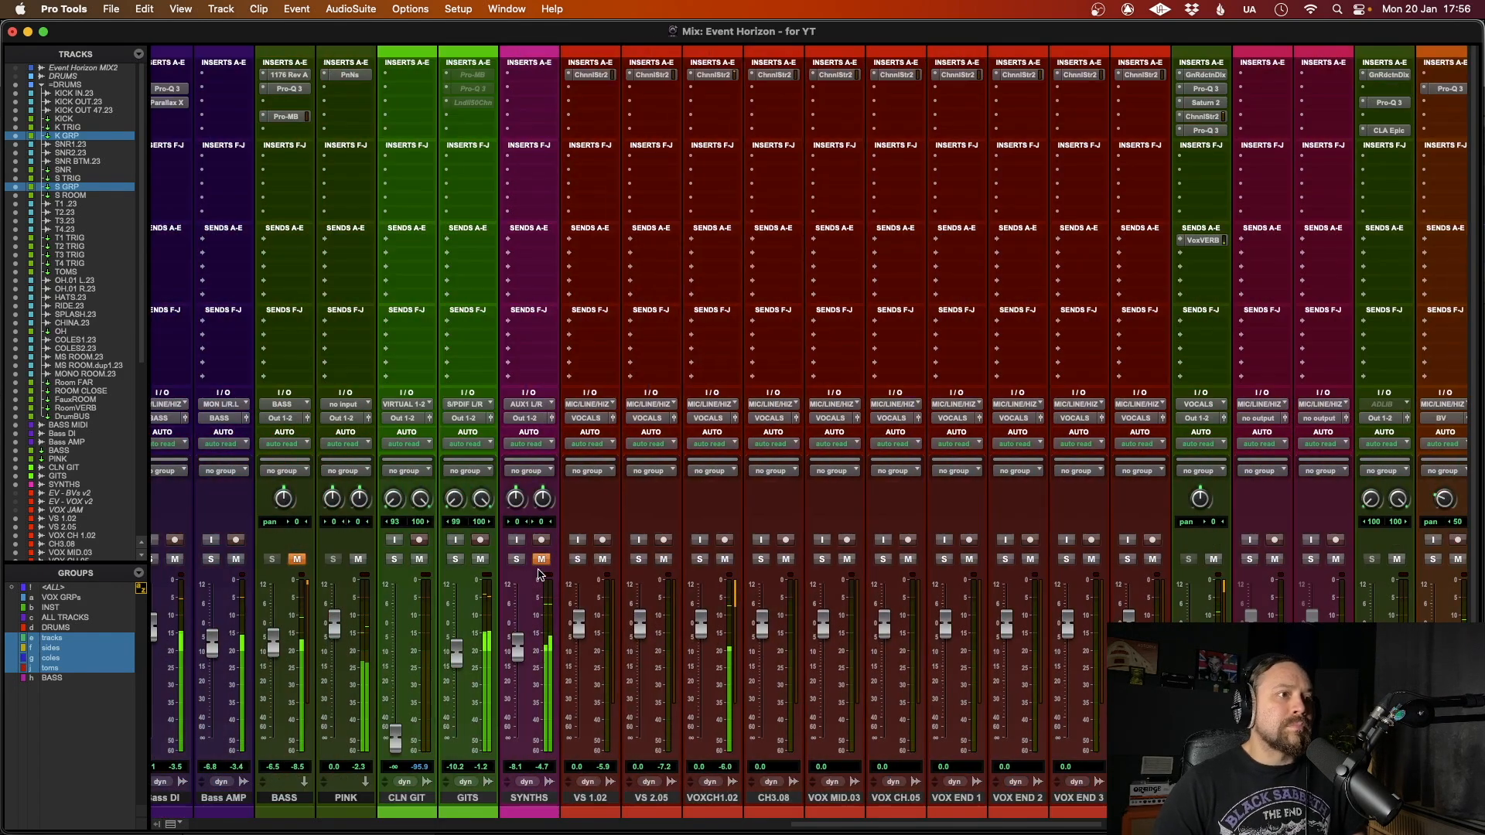
{"action": "left_click", "coordinate": [541, 561], "text": "alt"}
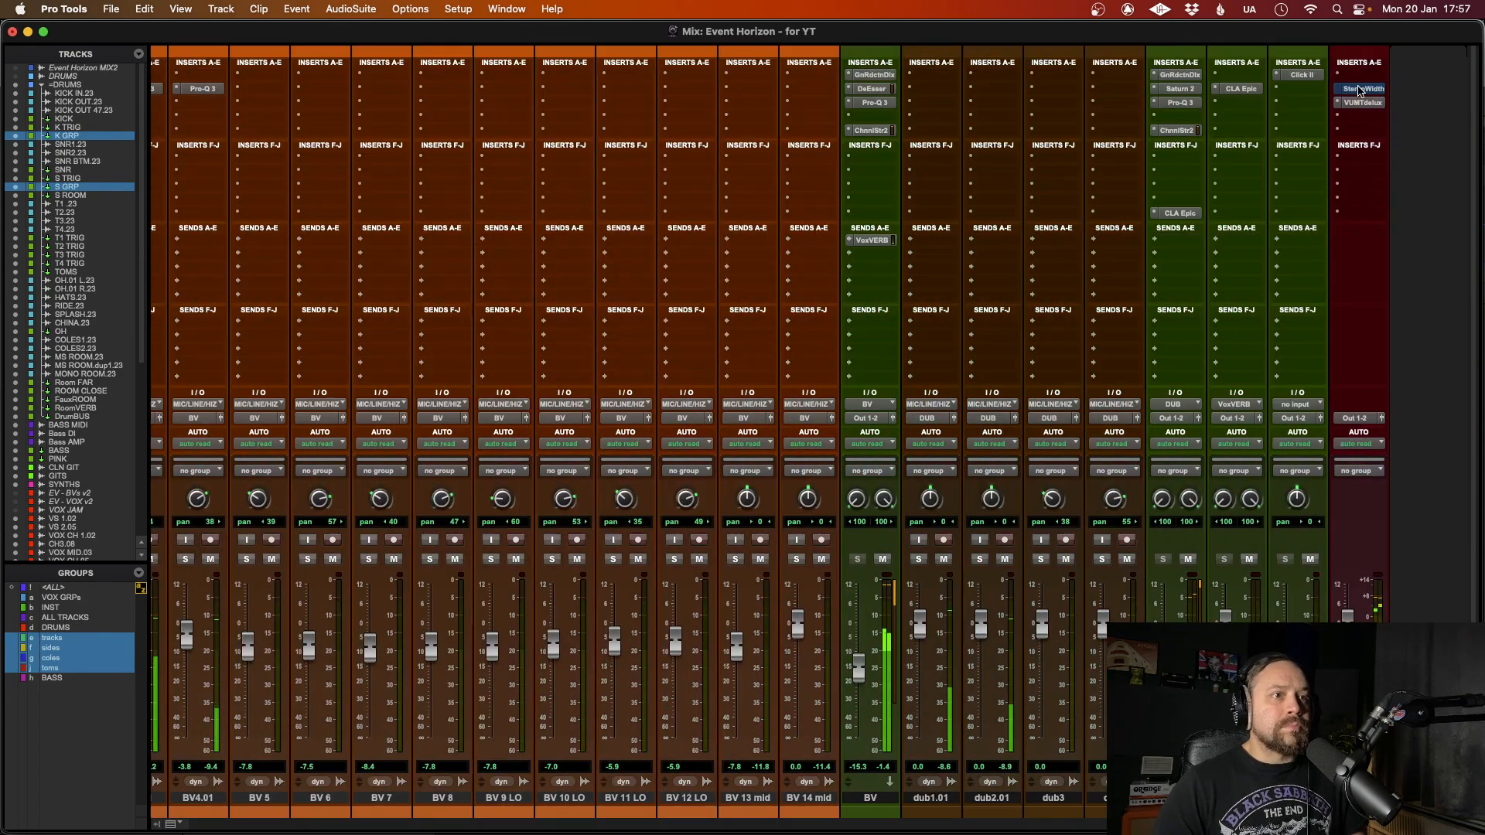
Step: Review the mixer channels through to the master track, show the Edit window, and stop playback of the CH1 section
{"action": "scroll", "coordinate": [868, 624], "scroll_direction": "left", "scroll_amount": 15}
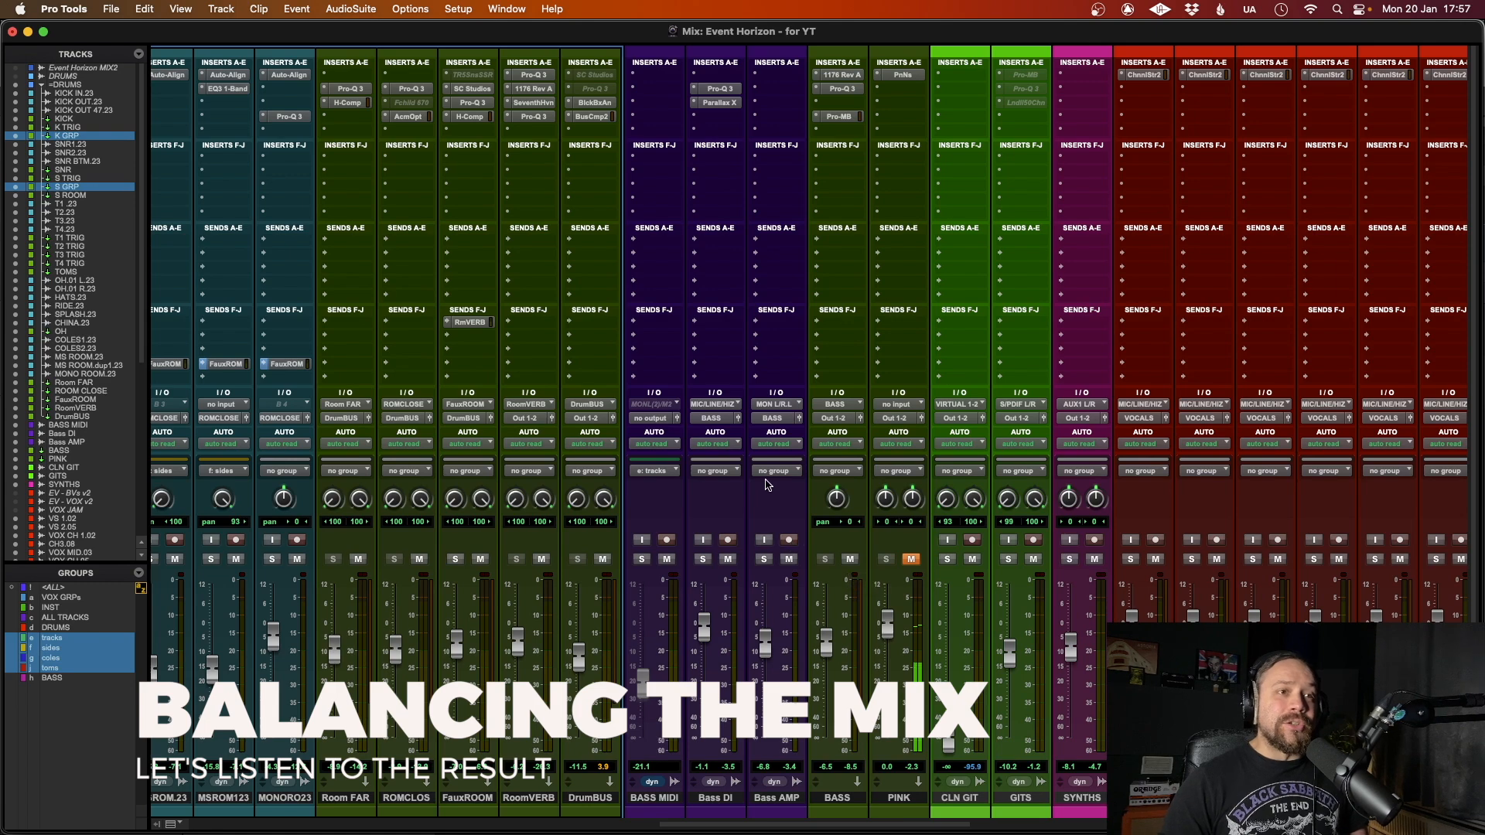
{"action": "scroll", "coordinate": [756, 464], "scroll_direction": "right", "scroll_amount": 15}
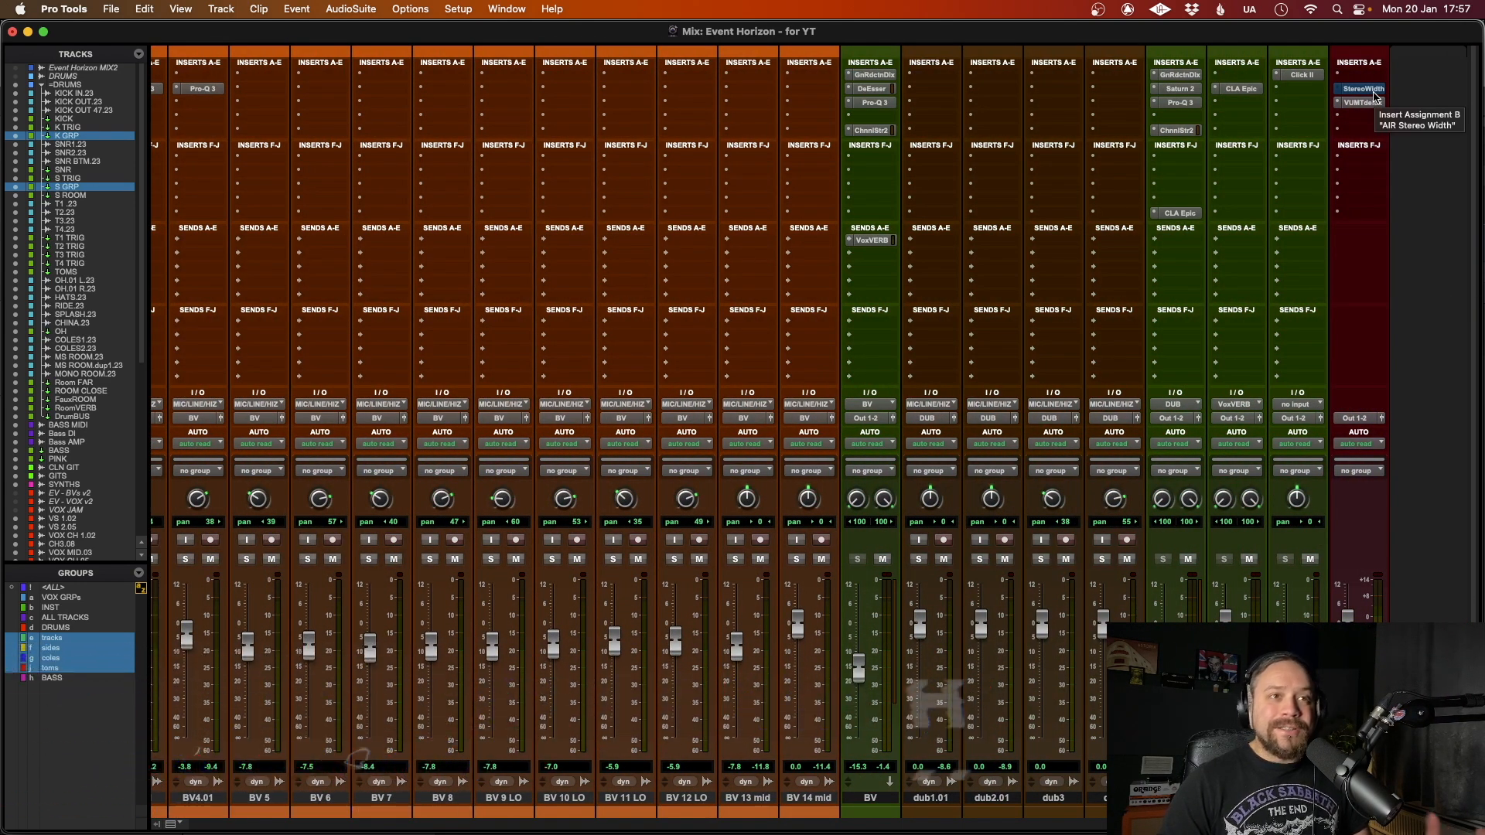
{"action": "scroll", "coordinate": [1289, 129], "scroll_direction": "left", "scroll_amount": 10}
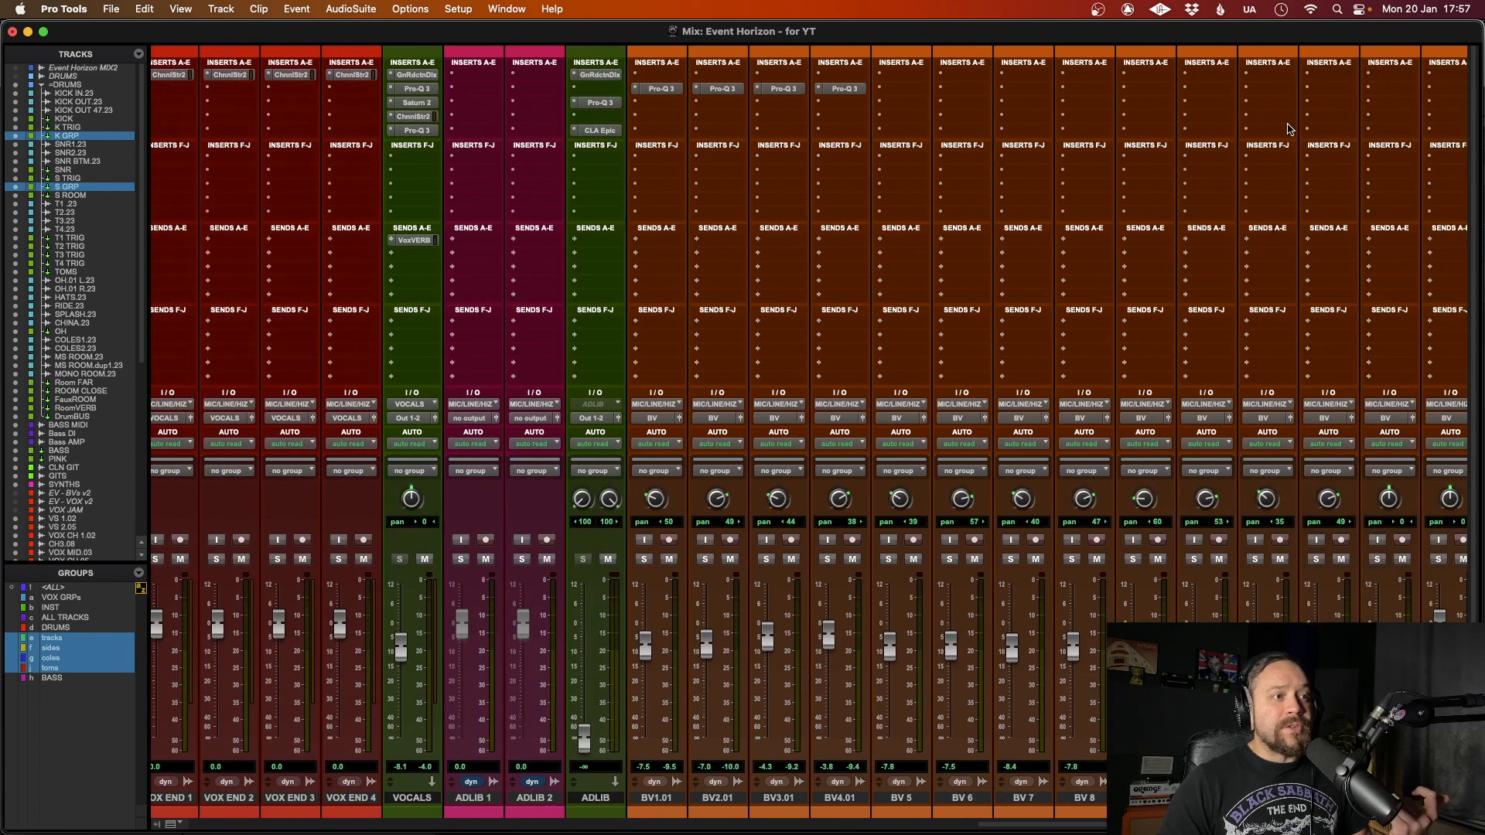
{"action": "scroll", "coordinate": [1289, 130], "scroll_direction": "left", "scroll_amount": 5}
{"action": "key", "text": "super+equal"}
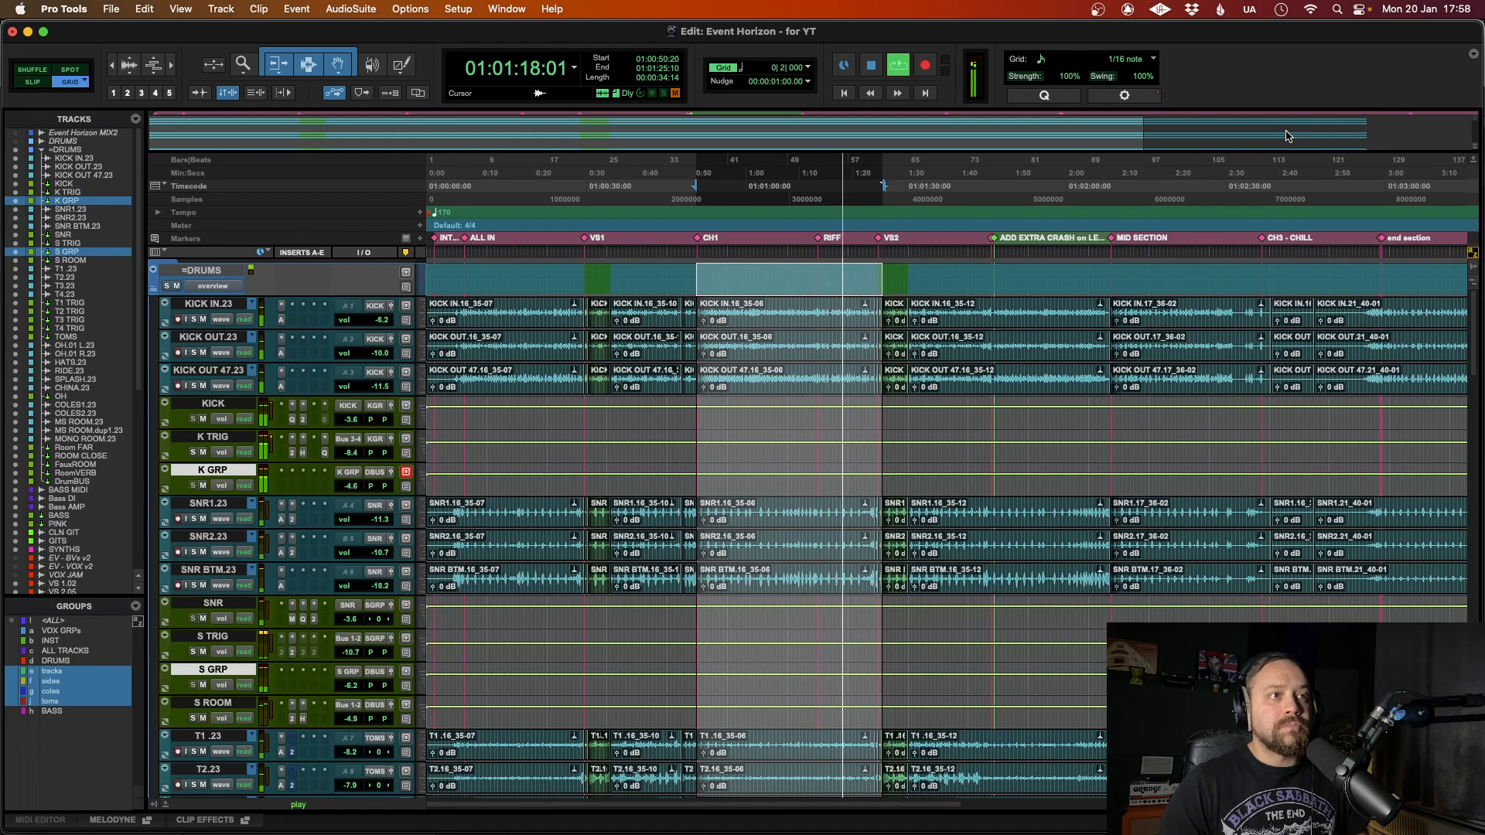
{"action": "key", "text": "space"}
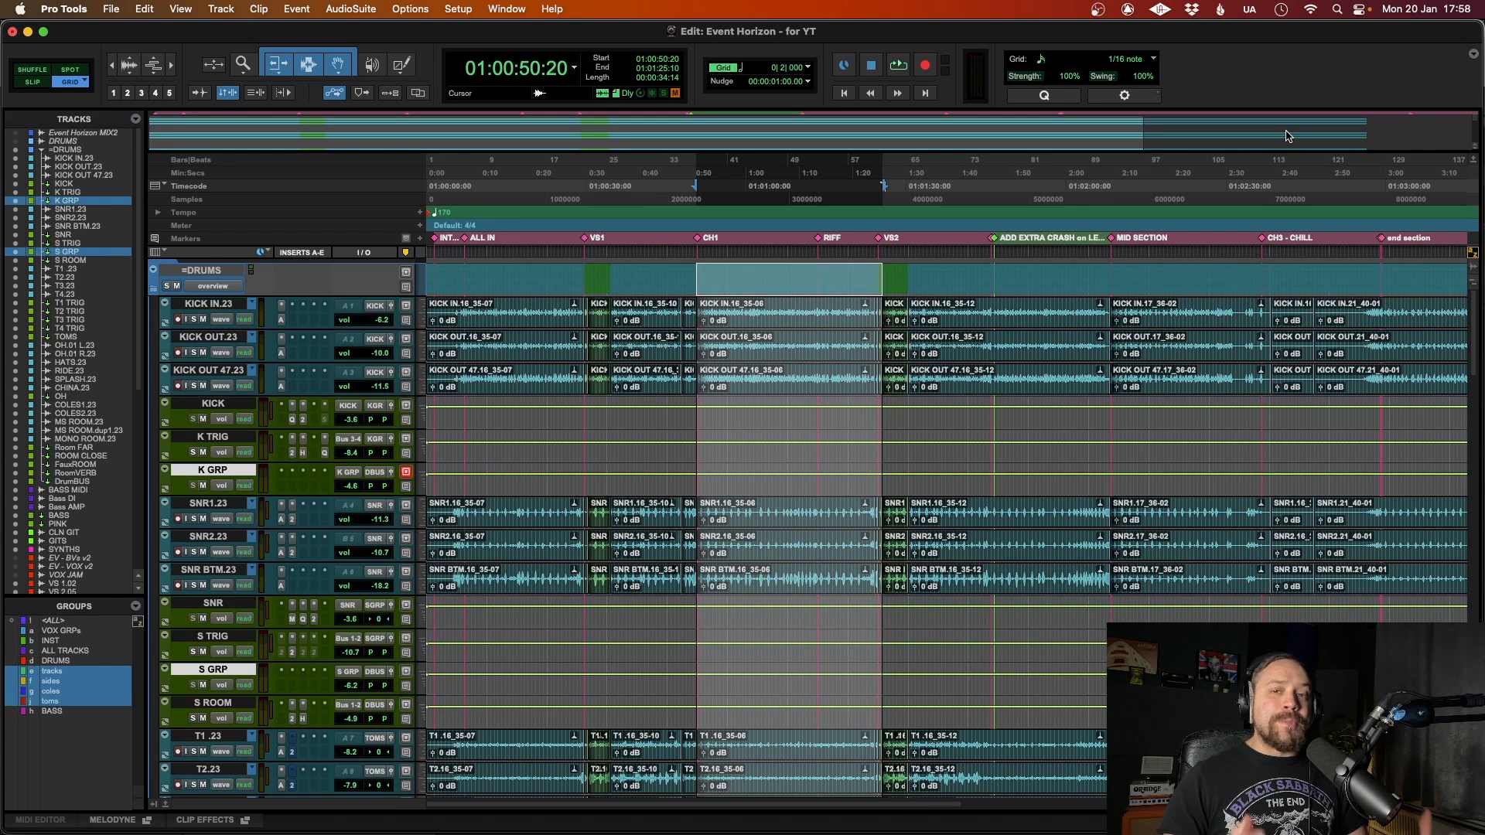